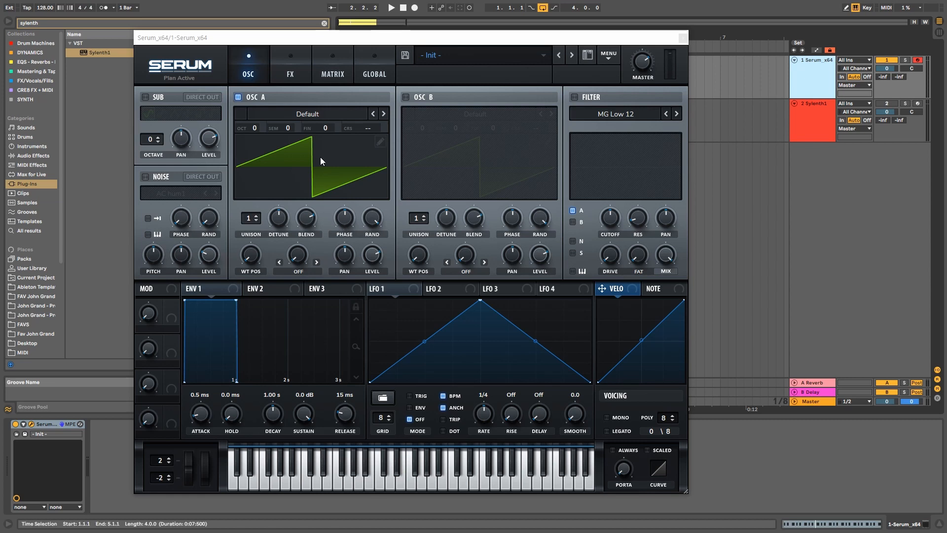
Step: Load the Analog_BD_Sin wavetable into oscillator A and show it in 3D, with the wavetable position at 1
{"action": "left_click", "coordinate": [308, 114]}
{"action": "mouse_move", "coordinate": [313, 138]}
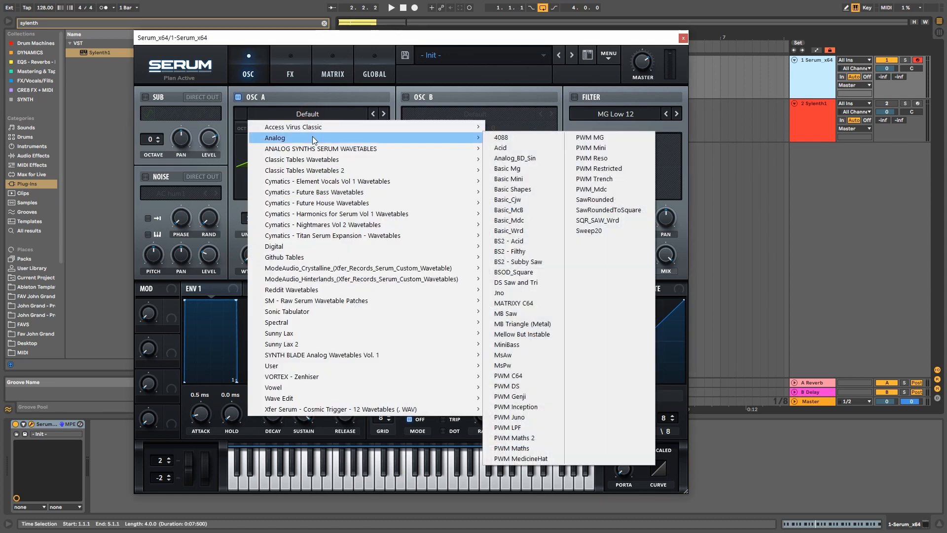
{"action": "left_click", "coordinate": [515, 158]}
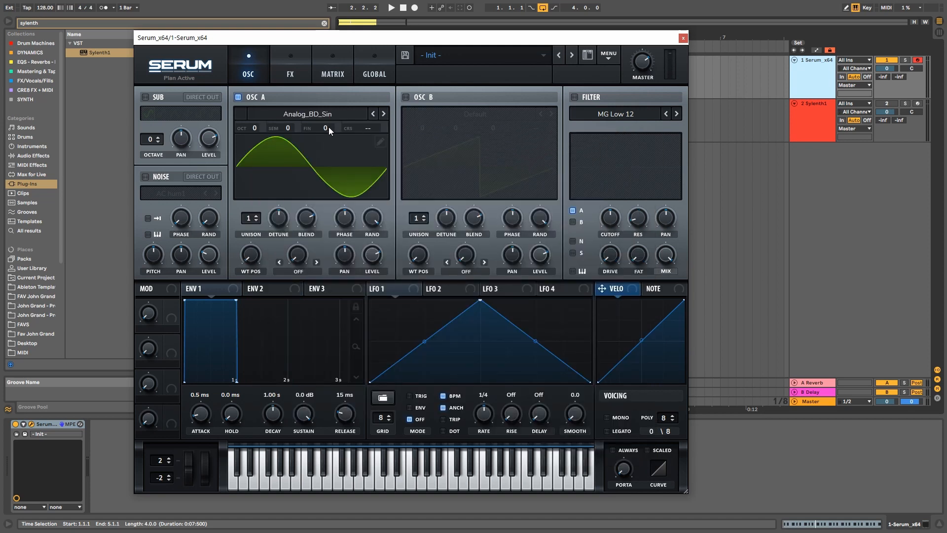
{"action": "left_click", "coordinate": [296, 173]}
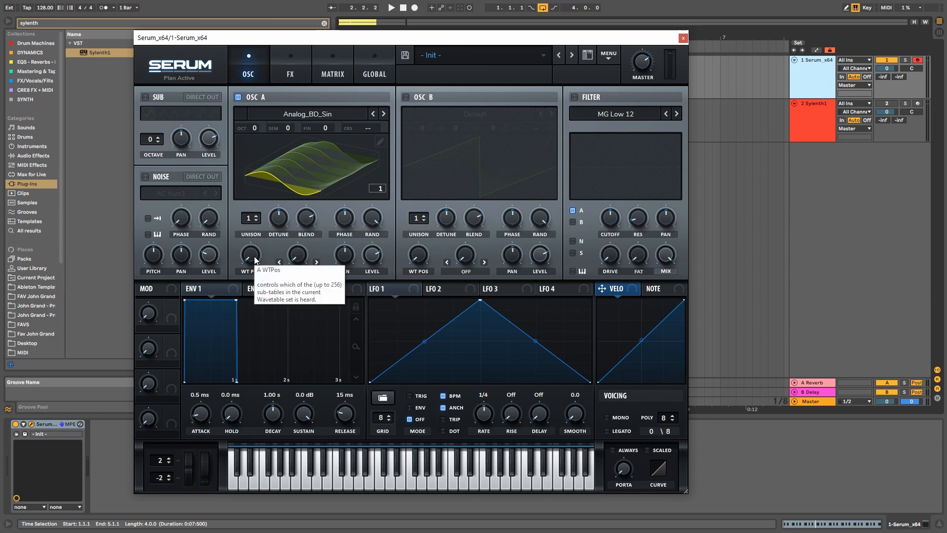
{"action": "left_click_drag", "start_coordinate": [255, 261], "coordinate": [291, 295]}
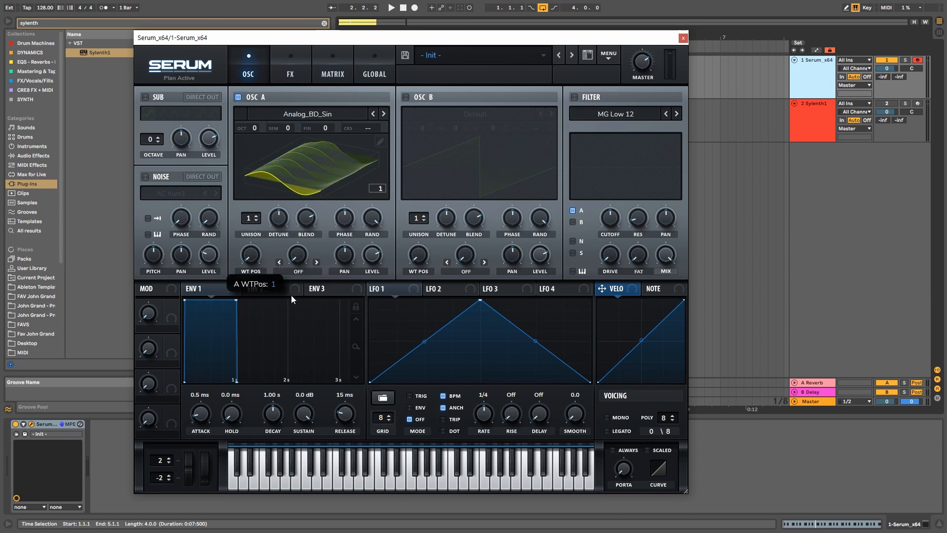
Step: Lower oscillator A's octave to -2 while the loop plays, and return its waveform display to 2D
{"action": "mouse_move", "coordinate": [382, 43]}
{"action": "left_mouse_down"}
{"action": "mouse_move", "coordinate": [380, 131]}
{"action": "mouse_move", "coordinate": [384, 61]}
{"action": "left_mouse_up"}
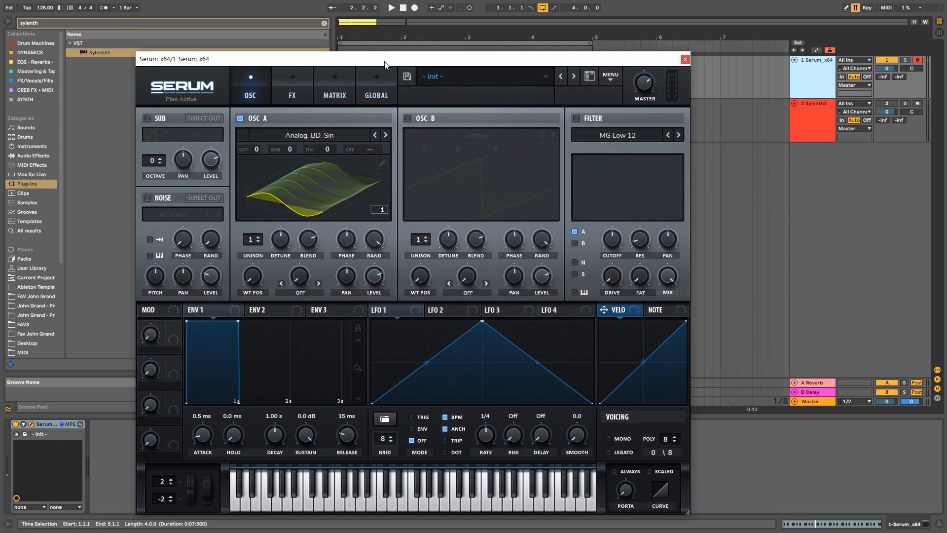
{"action": "left_click", "coordinate": [392, 8]}
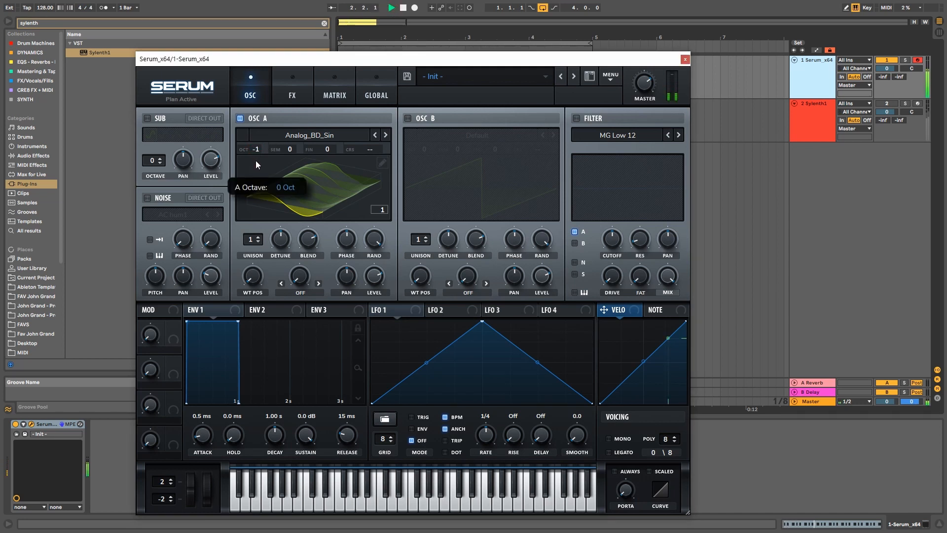
{"action": "scroll", "coordinate": [256, 161], "scroll_direction": "down", "scroll_amount": 1}
{"action": "left_click_drag", "start_coordinate": [256, 173], "coordinate": [257, 187]}
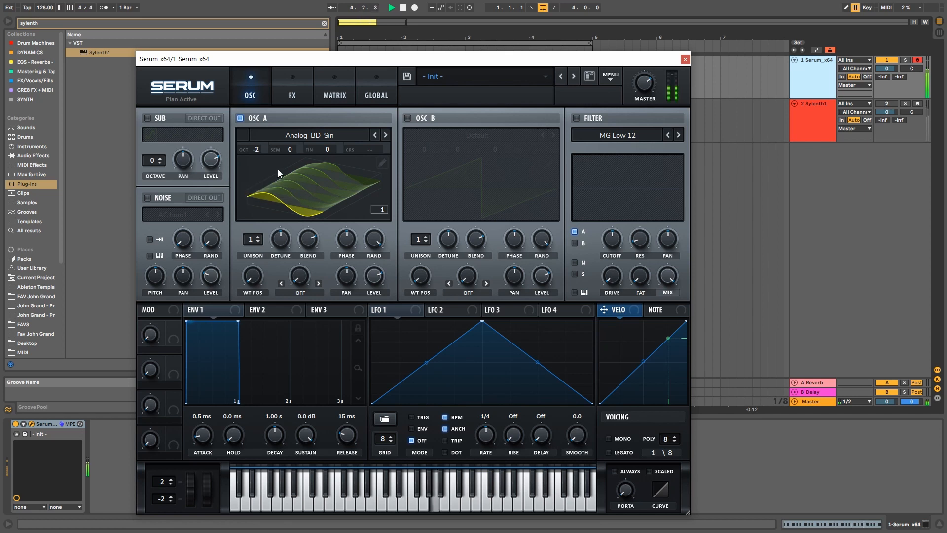
{"action": "left_click", "coordinate": [403, 9]}
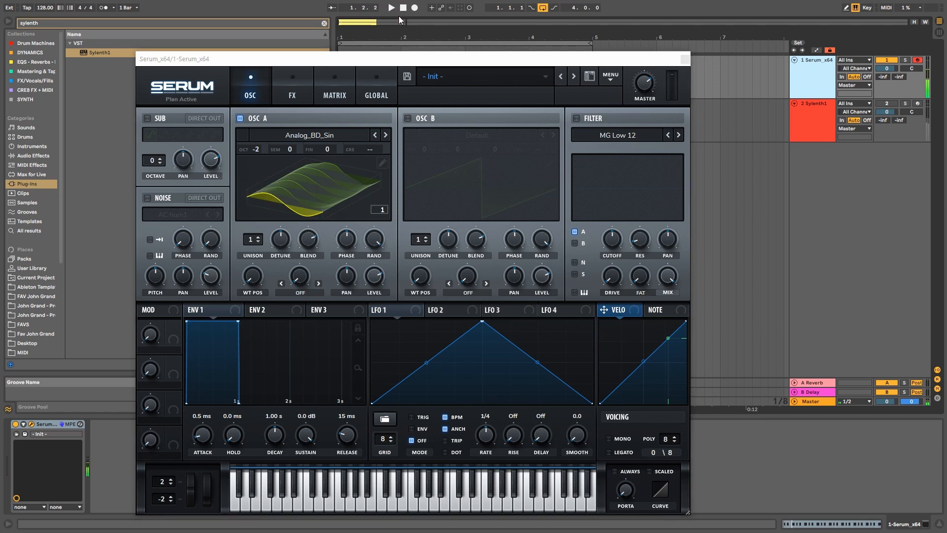
{"action": "left_click", "coordinate": [333, 182]}
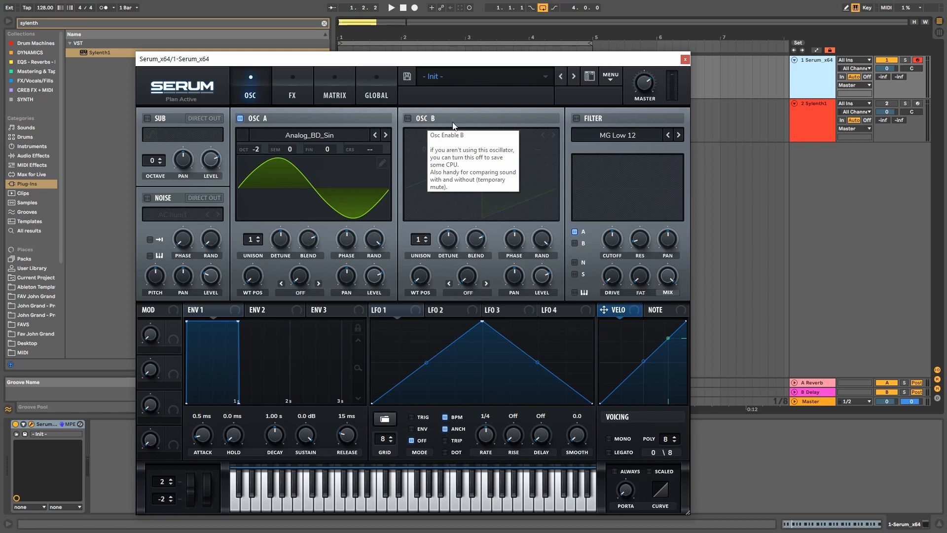
Step: Enable oscillator B at octave -2 and route it with oscillator A through the enabled MG Low 12 filter
{"action": "left_click", "coordinate": [420, 119]}
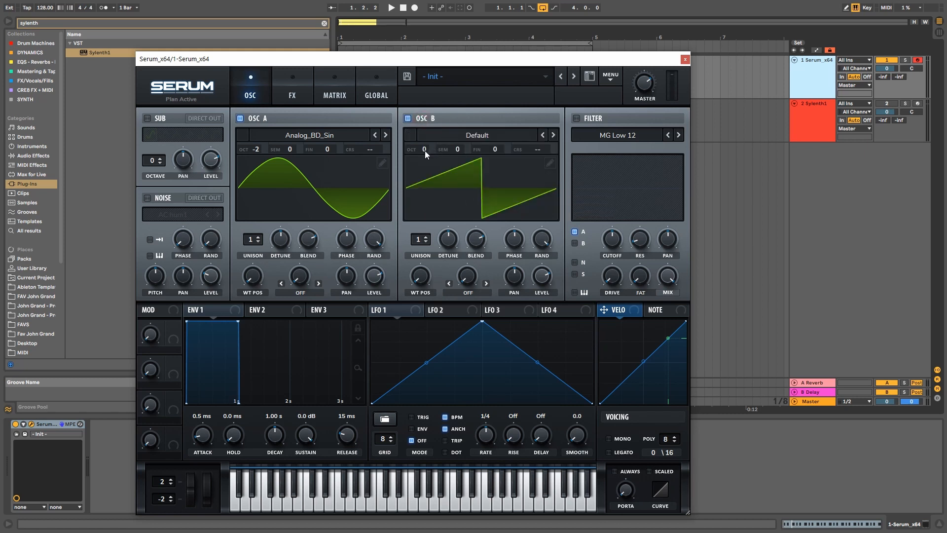
{"action": "left_click_drag", "start_coordinate": [423, 151], "coordinate": [423, 163]}
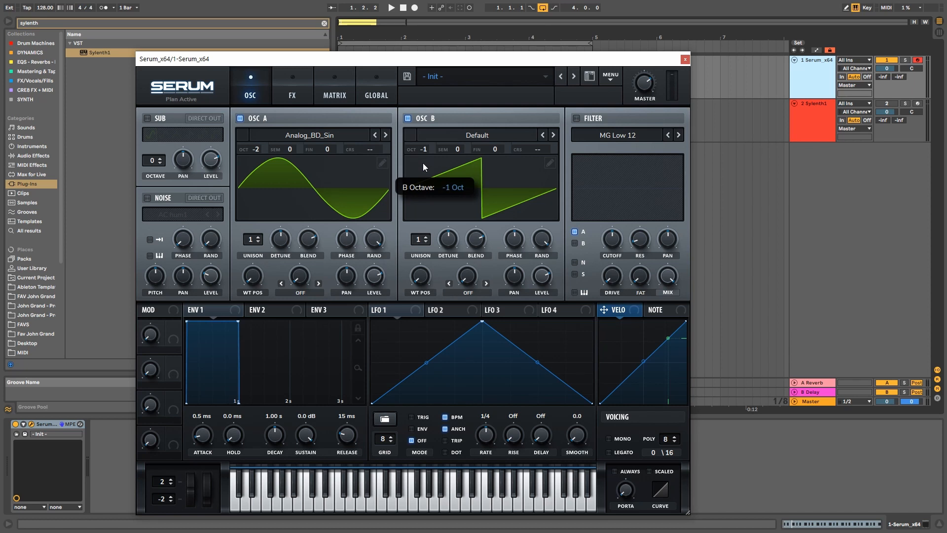
{"action": "left_click", "coordinate": [575, 243]}
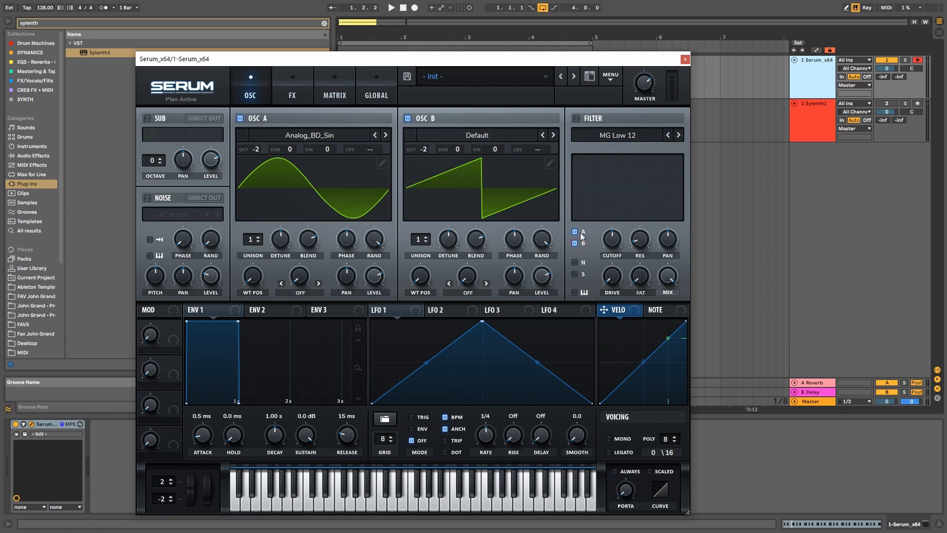
{"action": "left_click", "coordinate": [589, 121]}
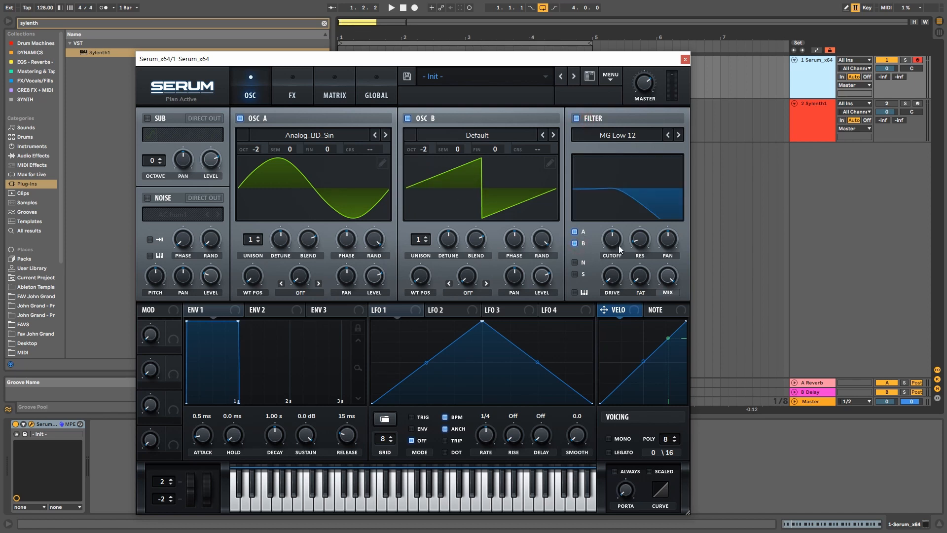
Step: Compare the loop with and without oscillator B, leave oscillator B off, and close the Serum window
{"action": "key", "text": "space"}
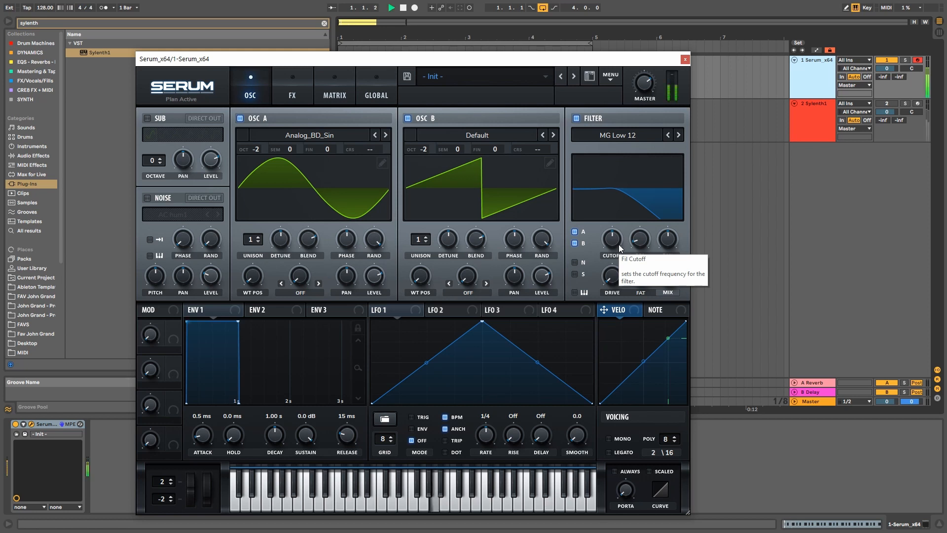
{"action": "left_click", "coordinate": [407, 119]}
{"action": "left_click", "coordinate": [407, 119]}
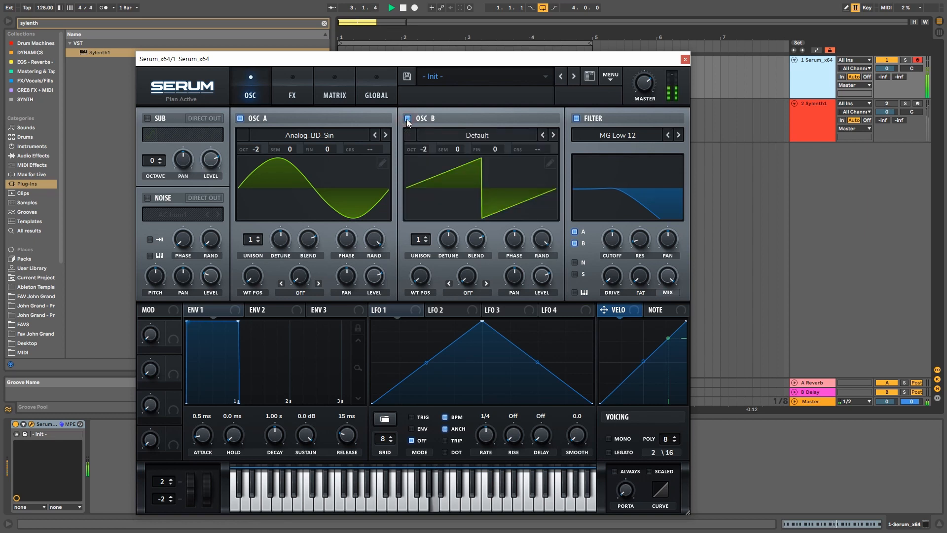
{"action": "left_click", "coordinate": [408, 119]}
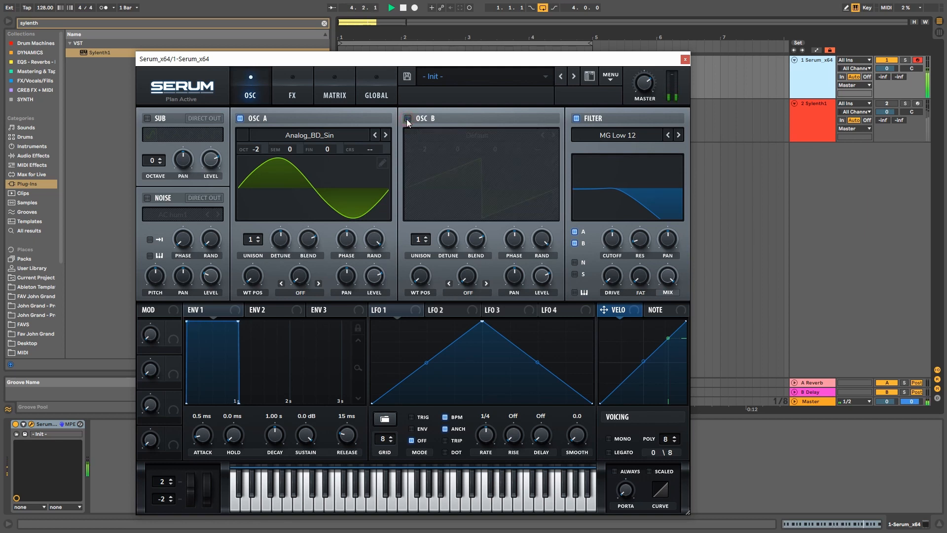
{"action": "key", "text": "space"}
{"action": "left_click", "coordinate": [685, 60]}
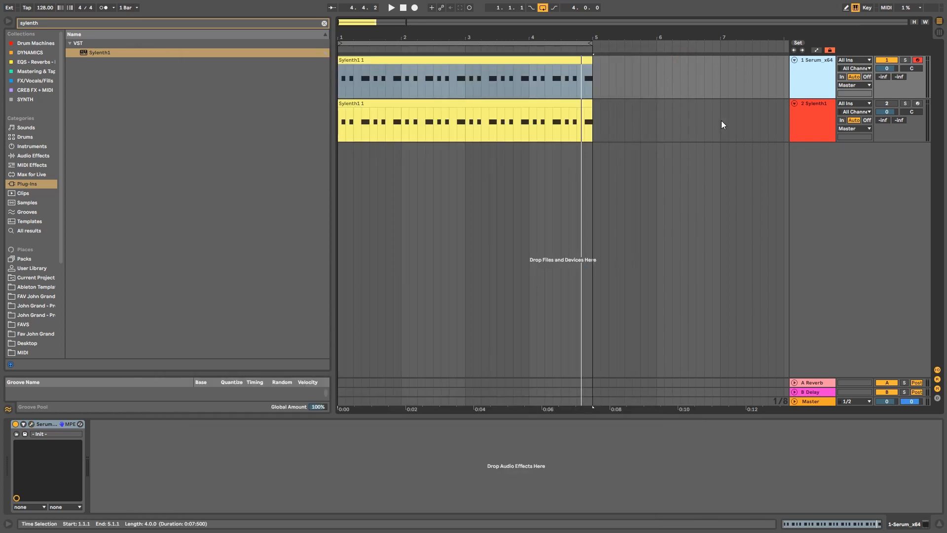
Step: Activate the Sylenth1 track, open its synth window, and play the loop with that track soloed
{"action": "left_click", "coordinate": [825, 122]}
{"action": "left_click", "coordinate": [888, 103]}
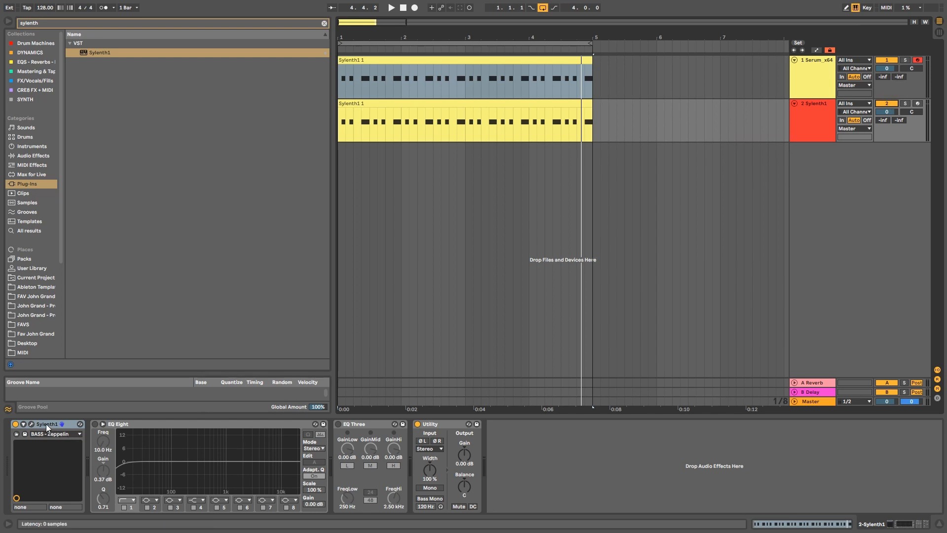
{"action": "left_click", "coordinate": [31, 424]}
{"action": "left_click_drag", "start_coordinate": [464, 76], "coordinate": [459, 52]}
{"action": "left_click", "coordinate": [904, 105]}
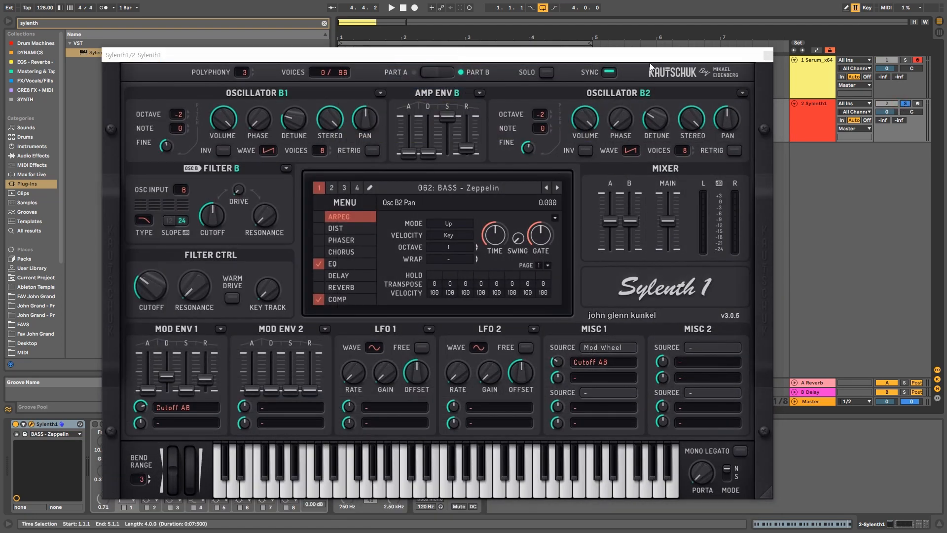
{"action": "key", "text": "space"}
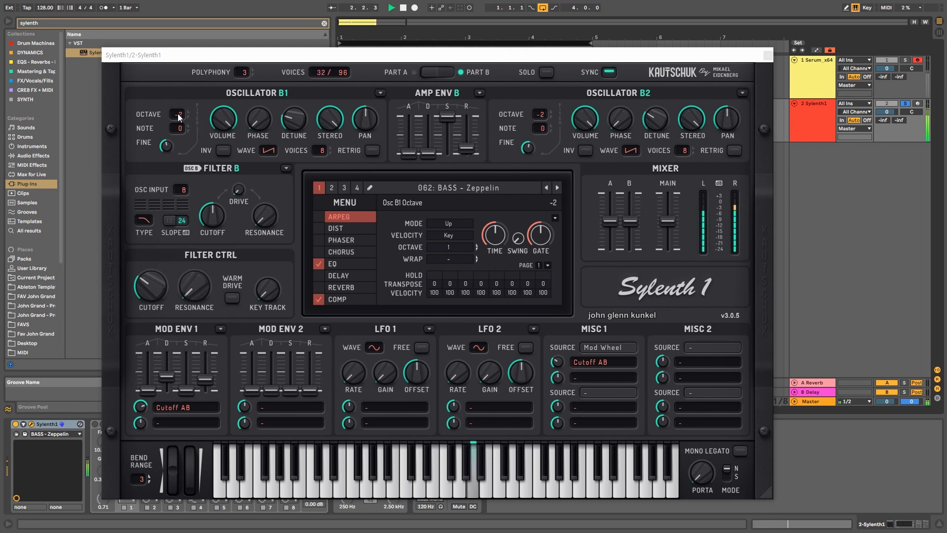
Step: Set Sylenth1's Oscillator B1 octave to -3, stop playback, close the synth window, and unsolo the track
{"action": "left_click_drag", "start_coordinate": [177, 113], "coordinate": [178, 129]}
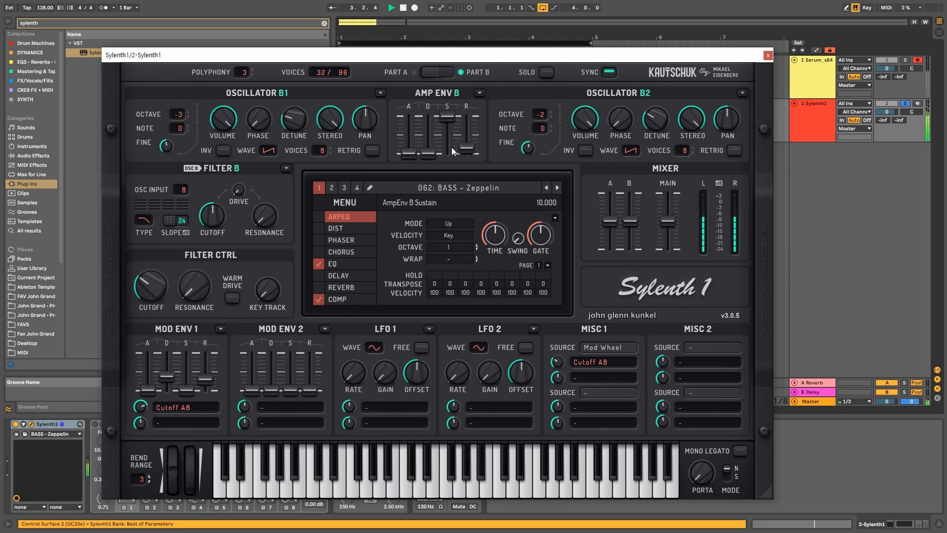
{"action": "key", "text": "space"}
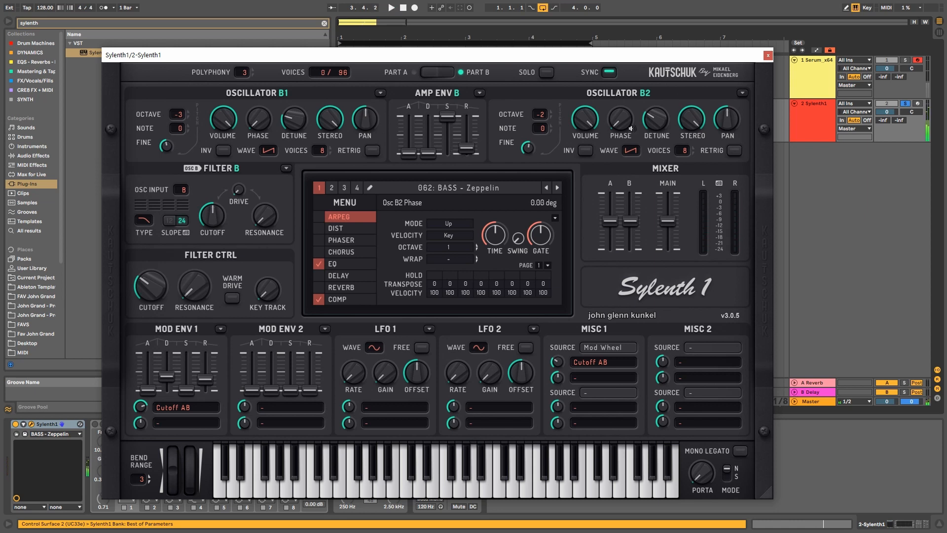
{"action": "left_click", "coordinate": [768, 56]}
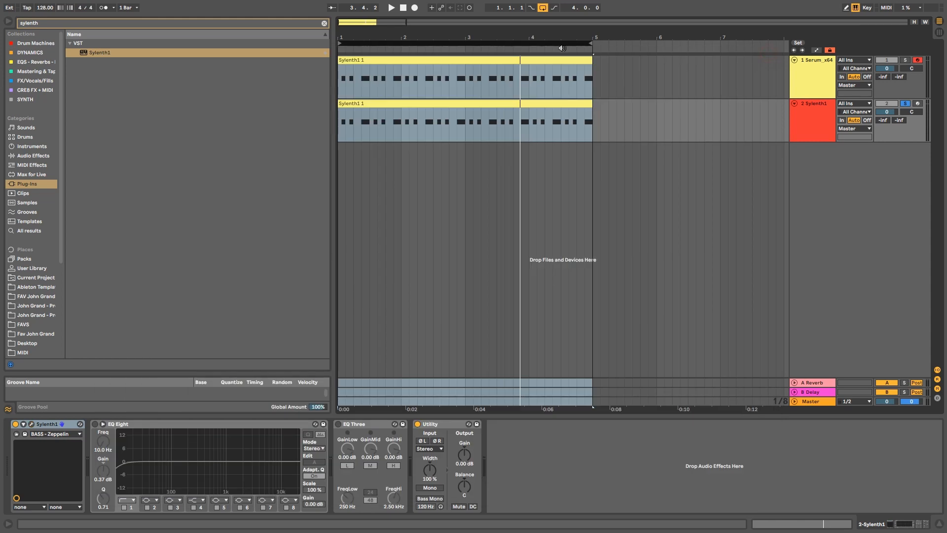
{"action": "left_click", "coordinate": [906, 104]}
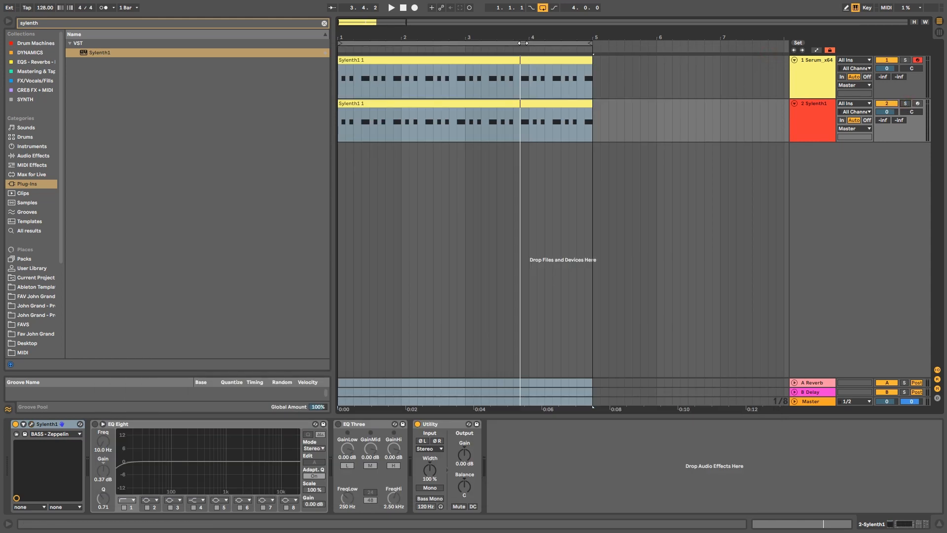
Step: Play the loop with both bass tracks, switching the Serum track off and on to compare the layers
{"action": "left_click", "coordinate": [822, 67]}
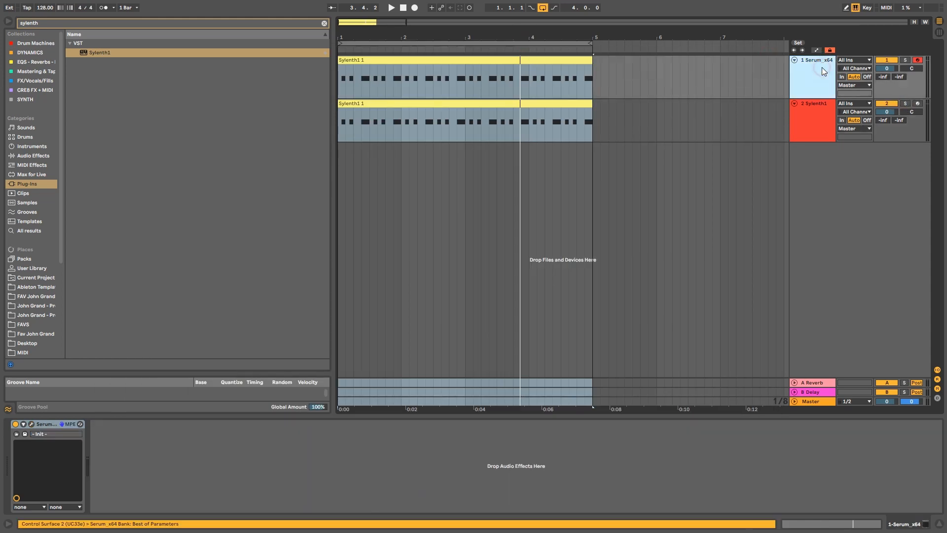
{"action": "left_click", "coordinate": [819, 120]}
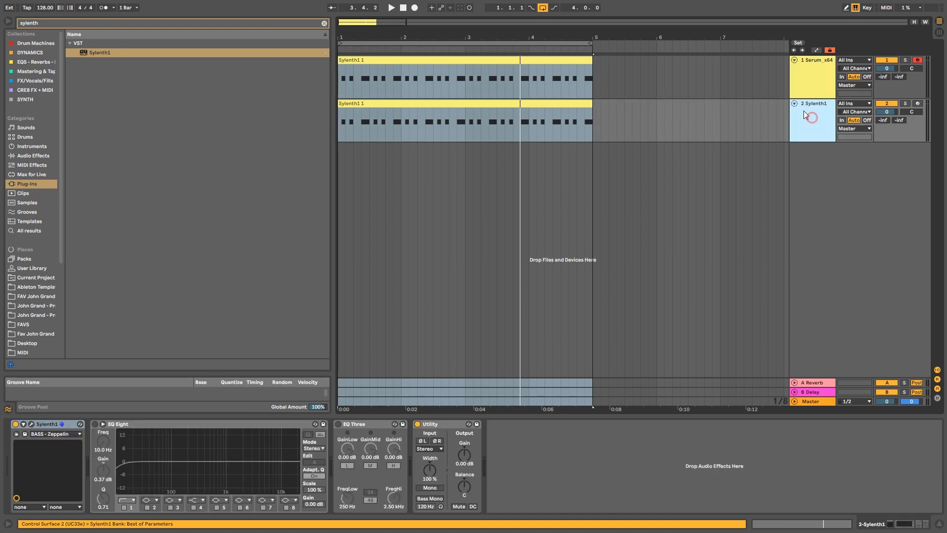
{"action": "left_click", "coordinate": [488, 45]}
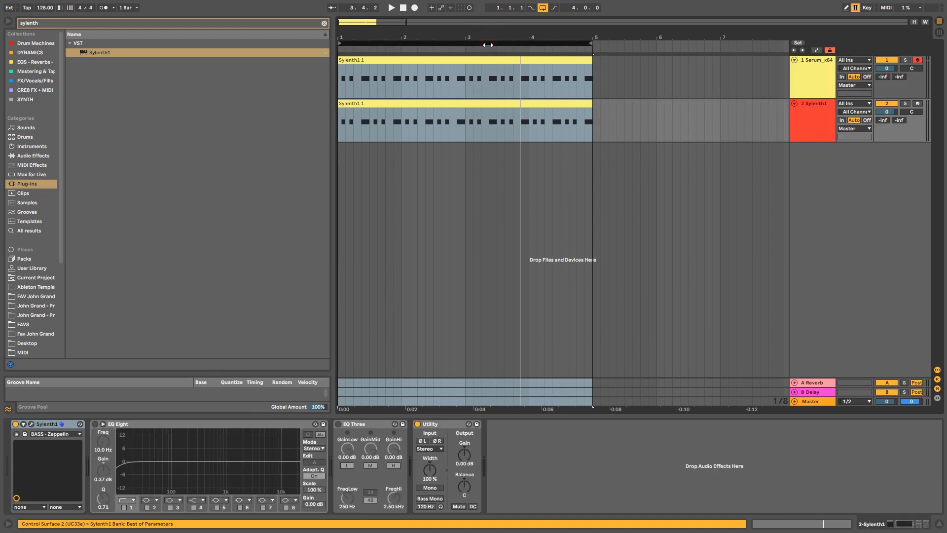
{"action": "key", "text": "space"}
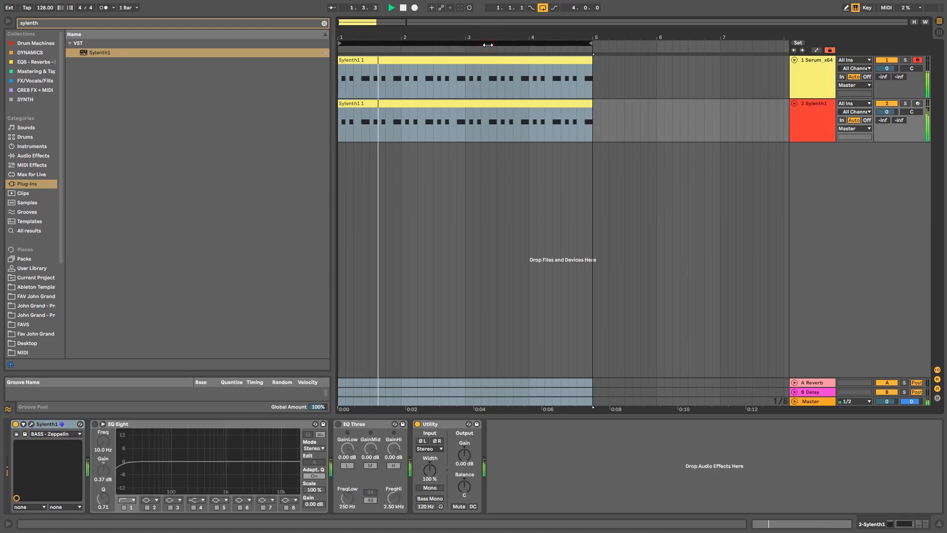
{"action": "left_click", "coordinate": [886, 60]}
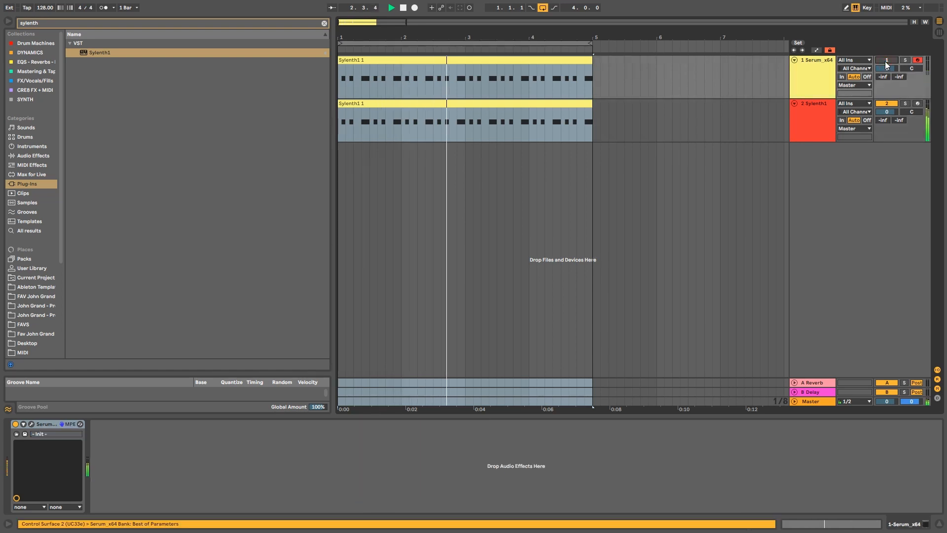
{"action": "left_click", "coordinate": [886, 60]}
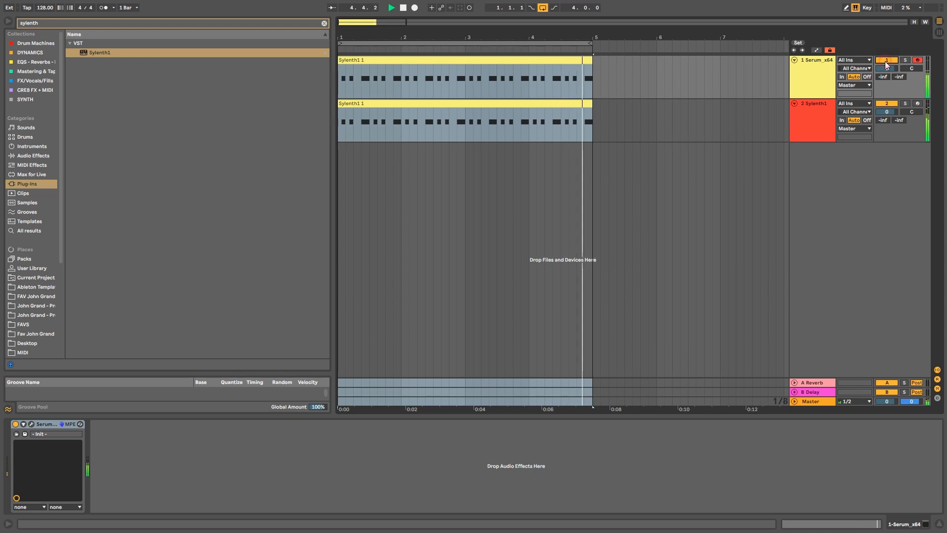
{"action": "key", "text": "space"}
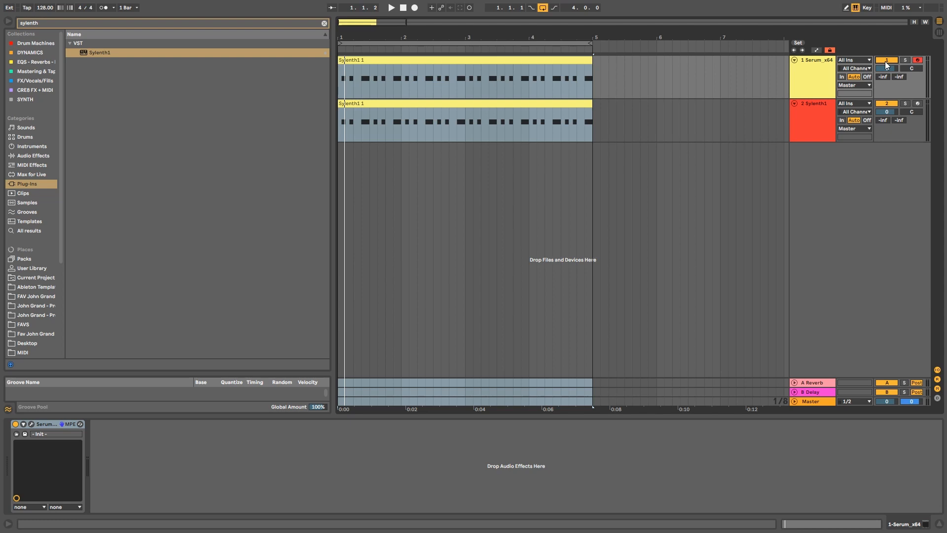
Step: Show the Audio Effects category in the browser and clear the "sylenth" search
{"action": "left_click", "coordinate": [812, 80]}
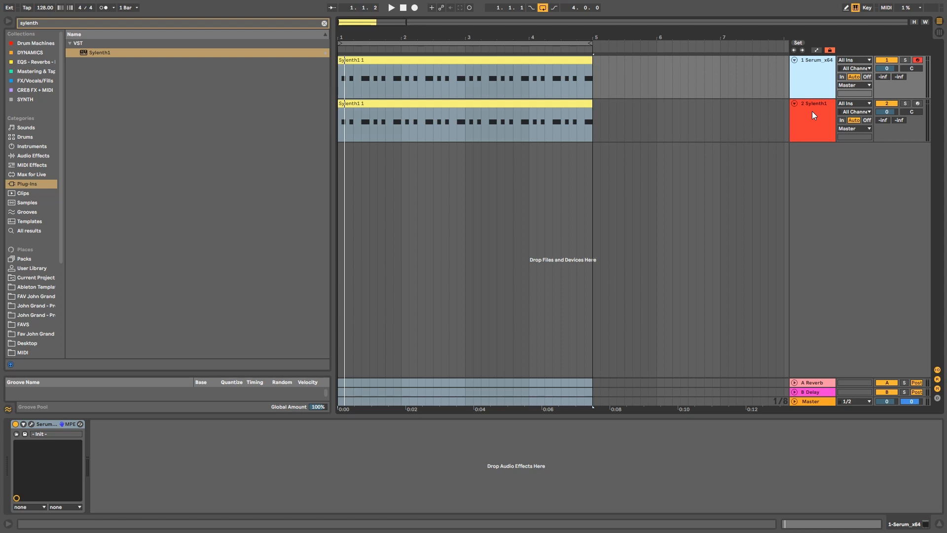
{"action": "left_click", "coordinate": [51, 155]}
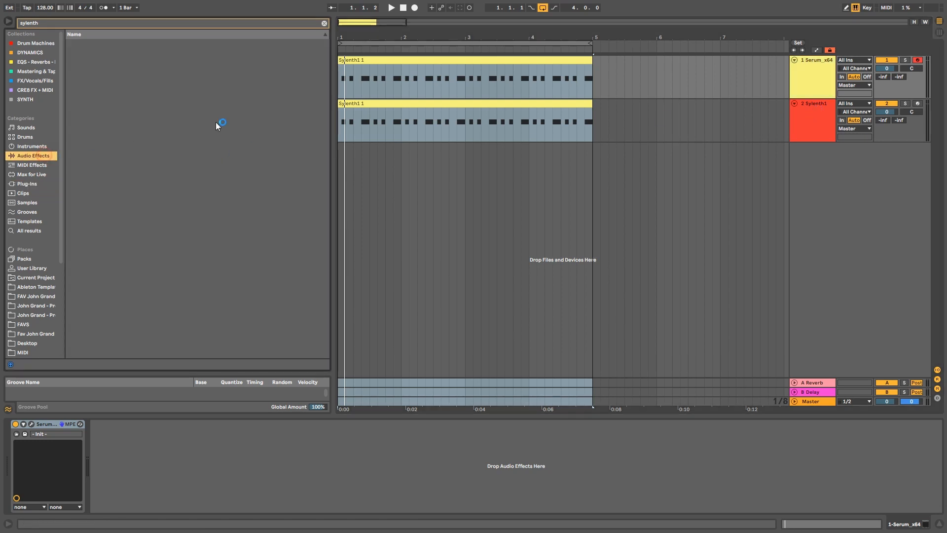
{"action": "left_click", "coordinate": [325, 24]}
Step: Rename the Sylenth1 track as MID BASS
{"action": "left_click", "coordinate": [813, 121]}
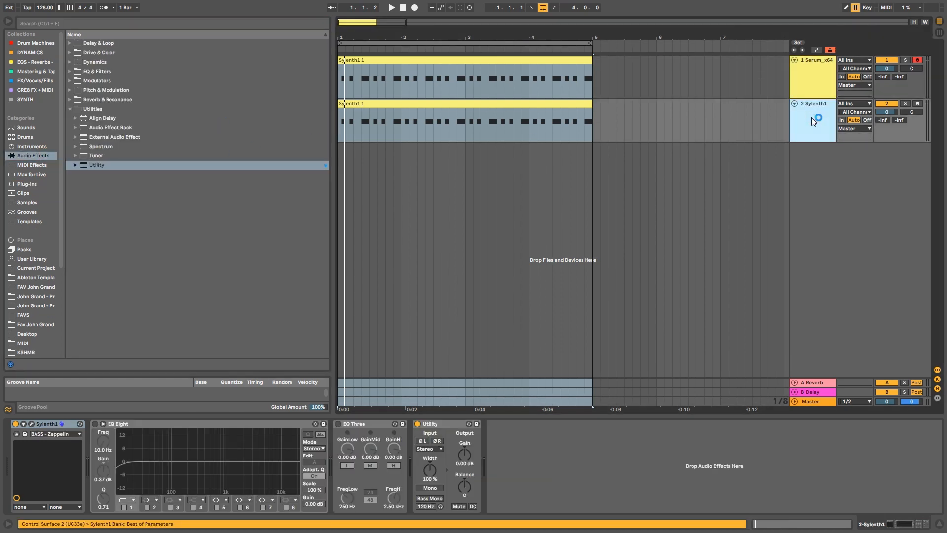
{"action": "type", "text": "D BASS"}
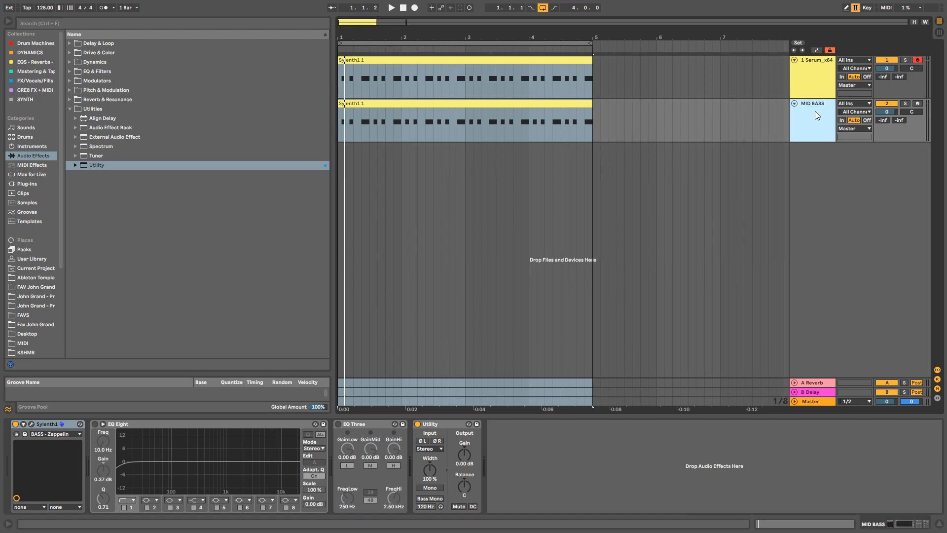
Step: Rename the Serum track as SUB BASS
{"action": "left_click", "coordinate": [816, 83]}
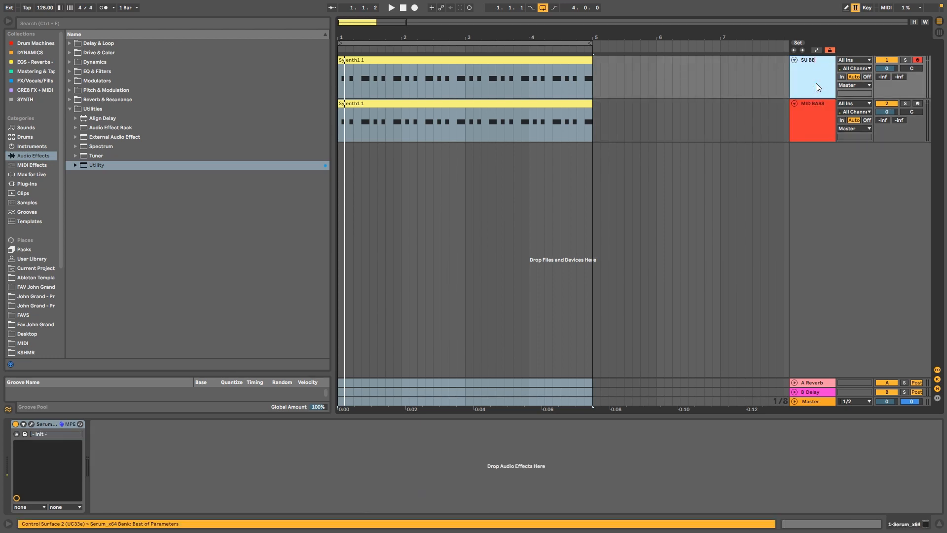
{"action": "key", "text": "BackSpace"}
{"action": "key", "text": "BackSpace"}
{"action": "key", "text": "BackSpace"}
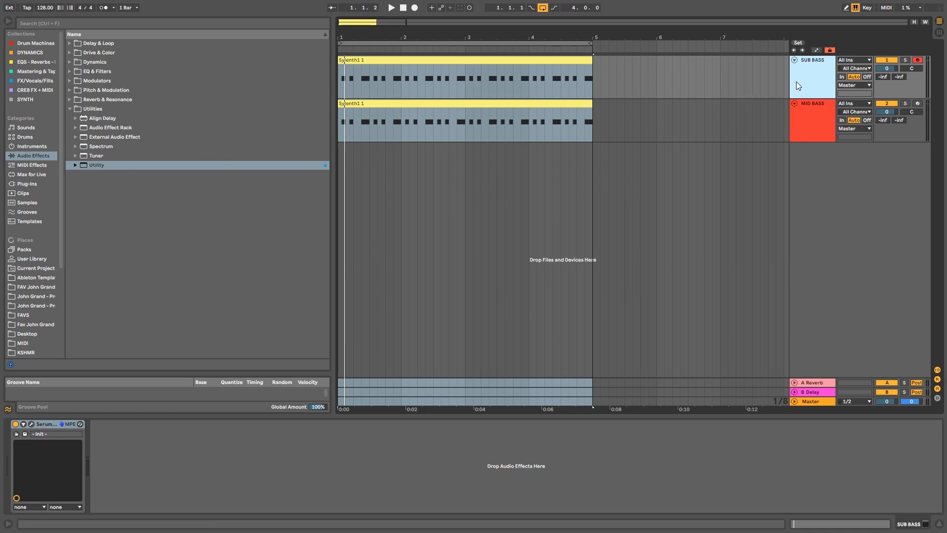
Step: Add an EQ Eight to the SUB BASS track, solo the track, and enlarge the EQ's expanded frequency display
{"action": "left_click", "coordinate": [69, 72]}
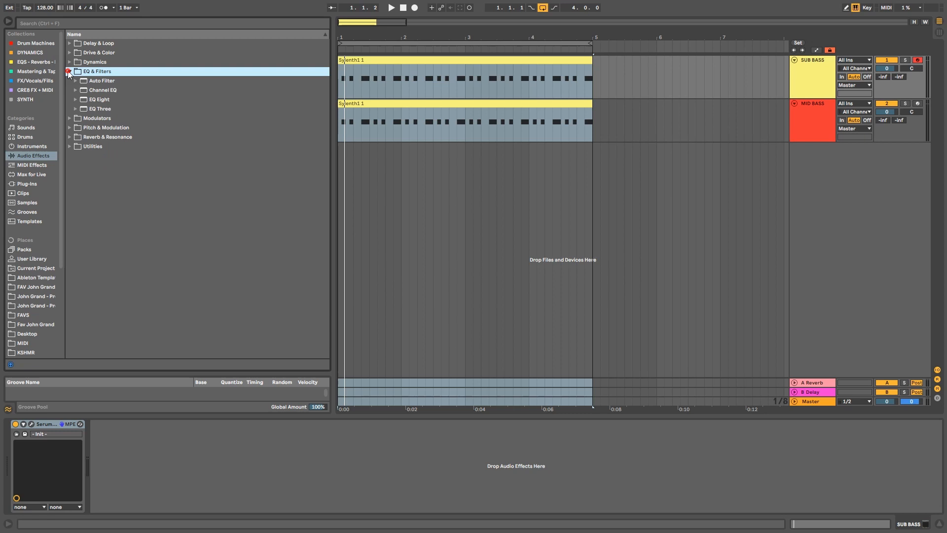
{"action": "double_click", "coordinate": [99, 99]}
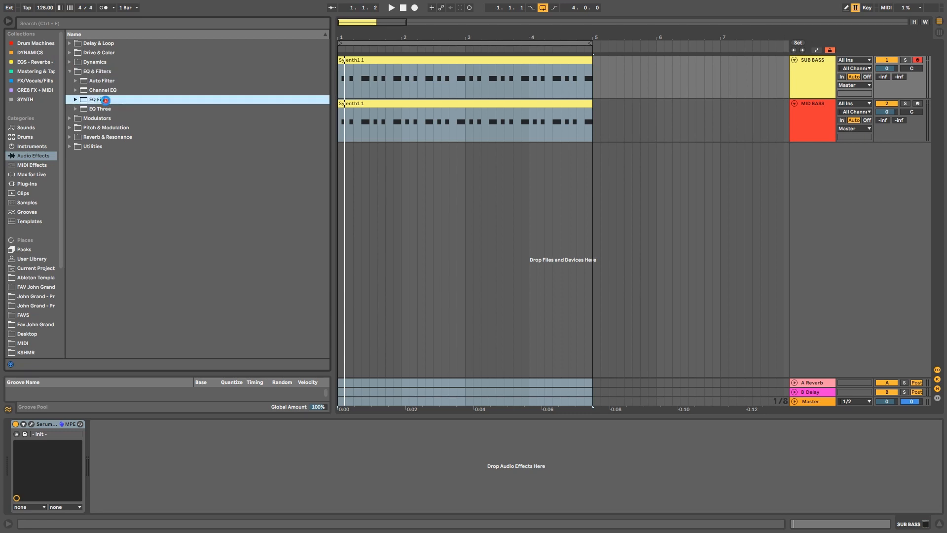
{"action": "left_click", "coordinate": [905, 60]}
{"action": "left_click", "coordinate": [103, 424]}
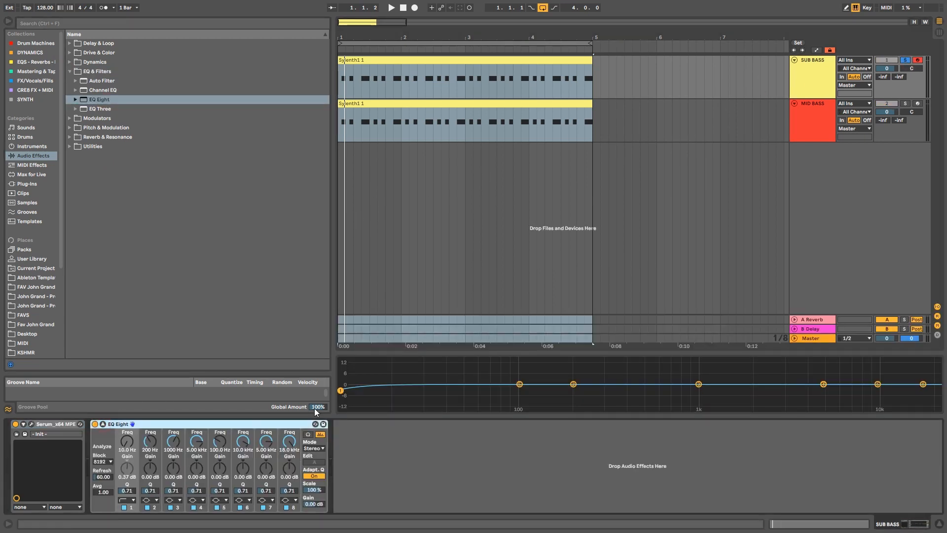
{"action": "left_click_drag", "start_coordinate": [440, 354], "coordinate": [436, 223]}
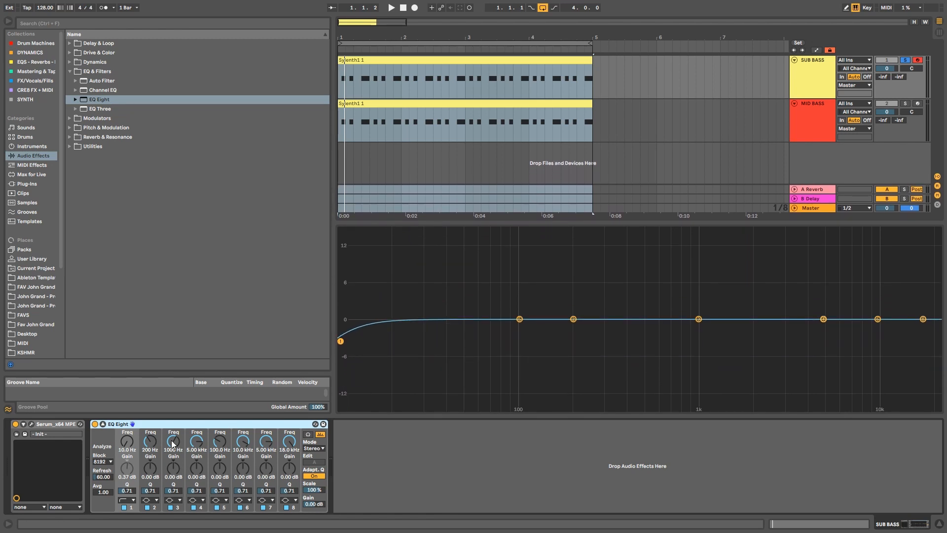
Step: Play the soloed sub bass and examine where its fundamental peak sits in the EQ Eight spectrum
{"action": "key", "text": "space"}
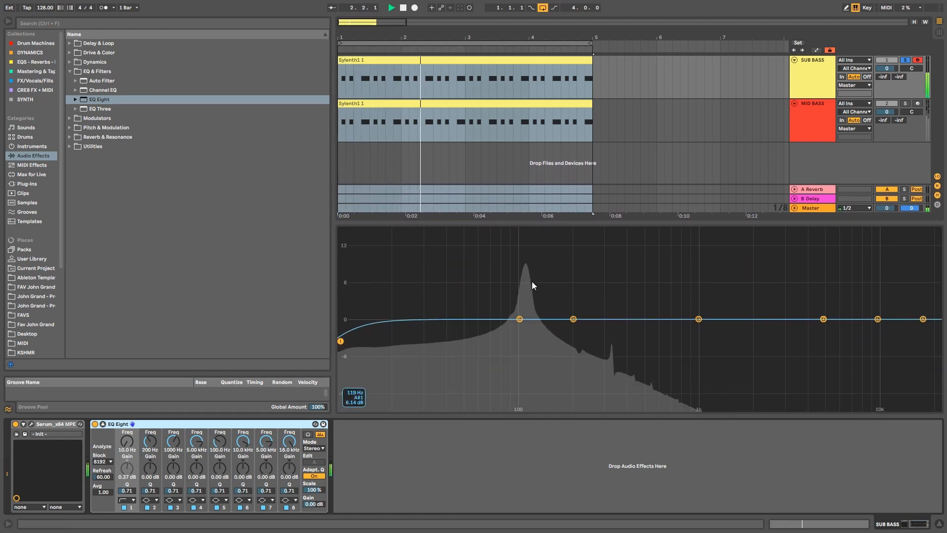
{"action": "key", "text": "space"}
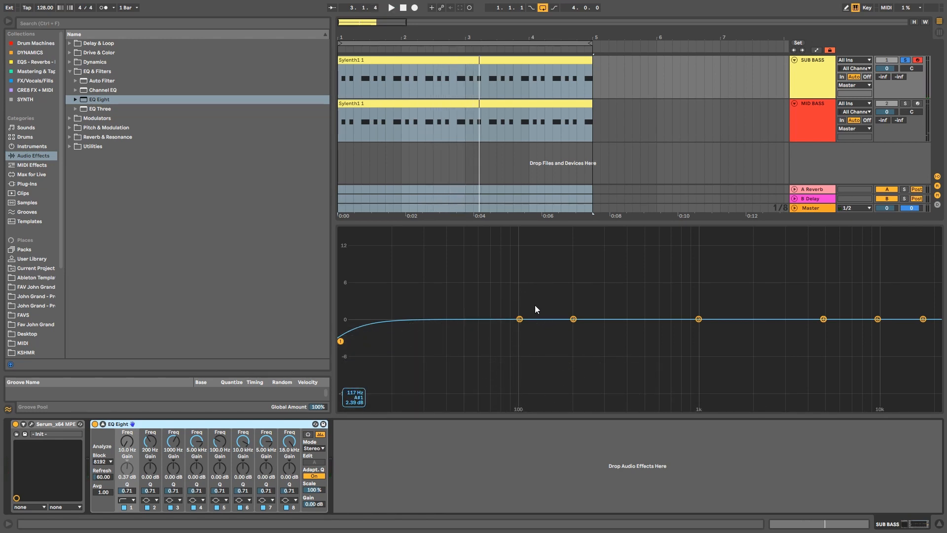
{"action": "key", "text": "space"}
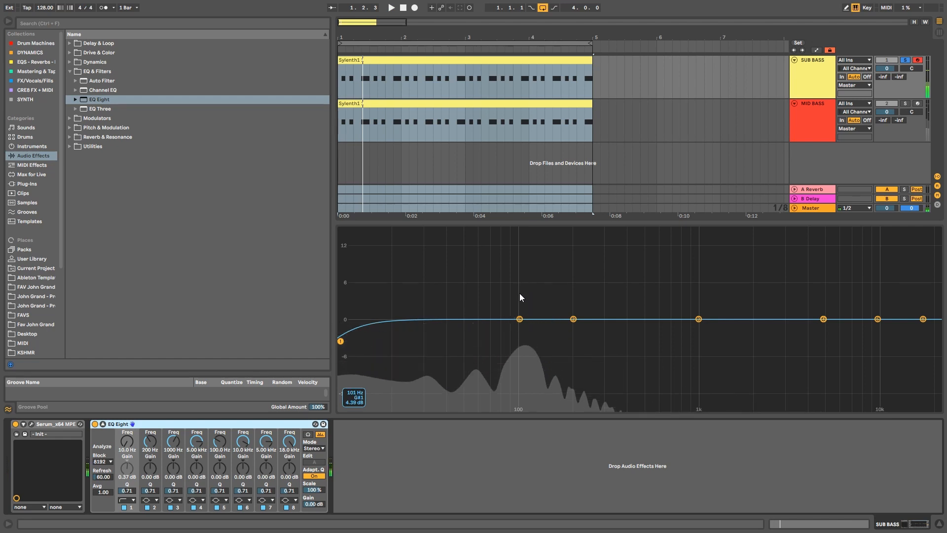
{"action": "key", "text": "space"}
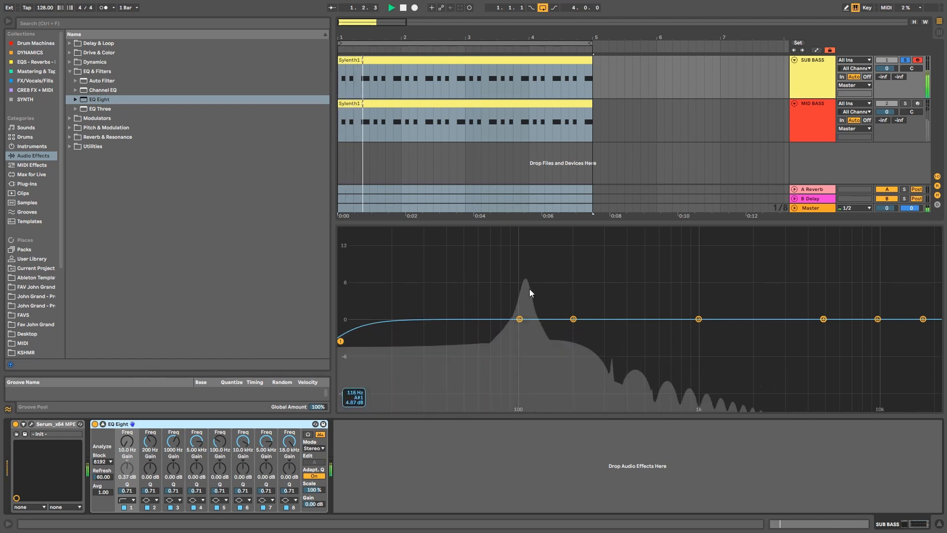
{"action": "key", "text": "space"}
Step: Set Serum's Oscillator A octave to -3 with the loop playing, and close the synth window
{"action": "left_click", "coordinate": [32, 424]}
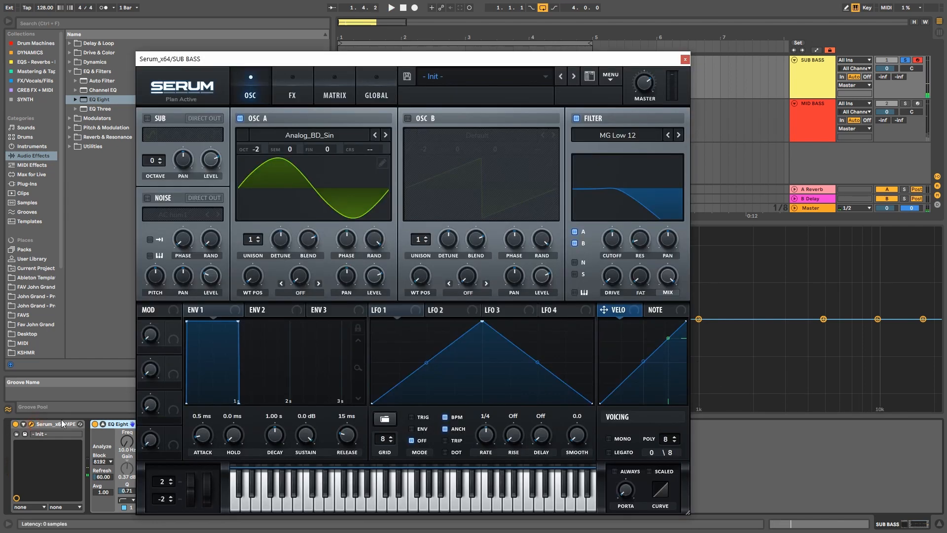
{"action": "key", "text": "space"}
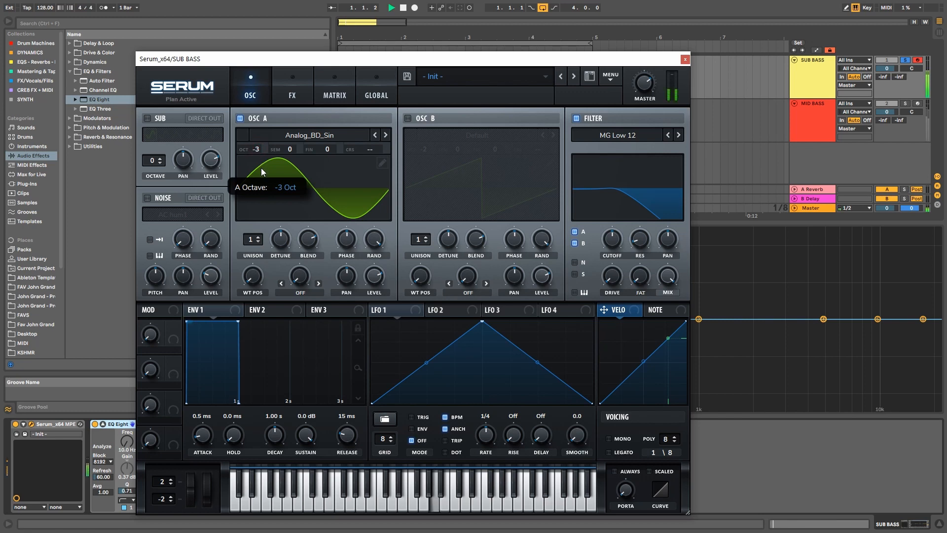
{"action": "left_click", "coordinate": [684, 59]}
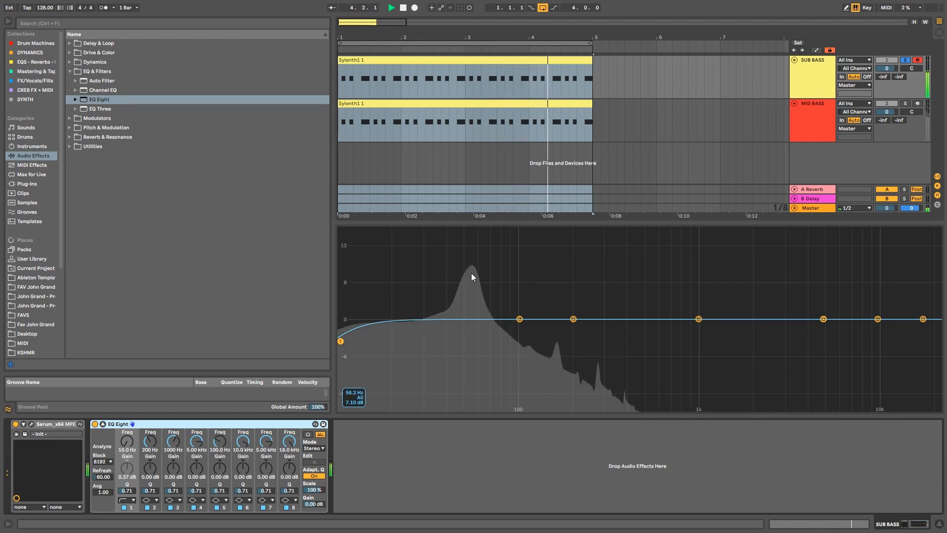
Step: Try Serum's Oscillator A octave at -4 and play the loop to check the sub's peak in the spectrum
{"action": "left_click", "coordinate": [31, 424]}
{"action": "left_click", "coordinate": [257, 149]}
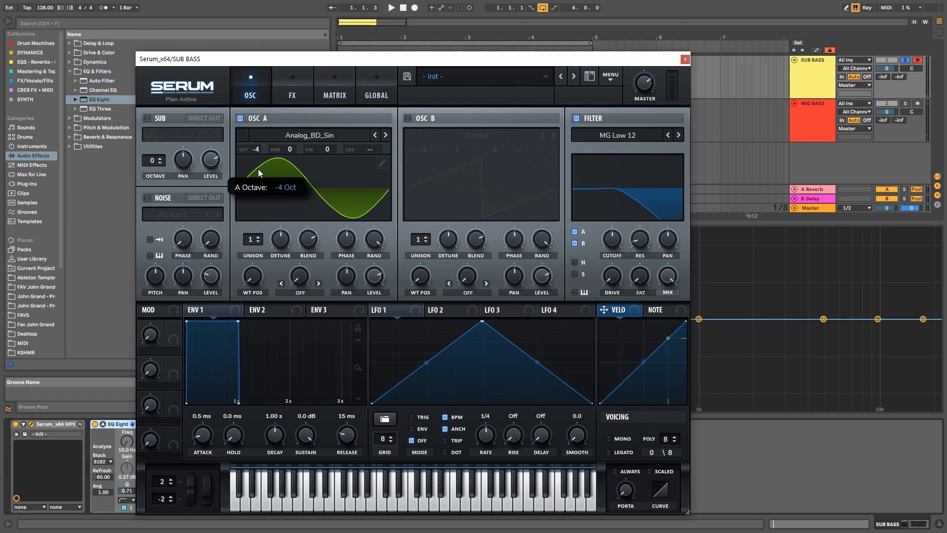
{"action": "key", "text": "space"}
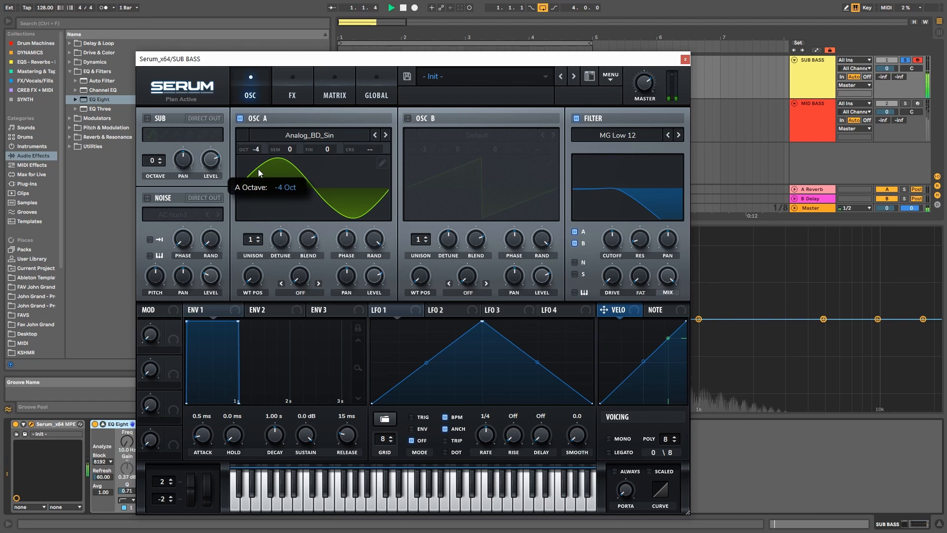
{"action": "left_click", "coordinate": [685, 59]}
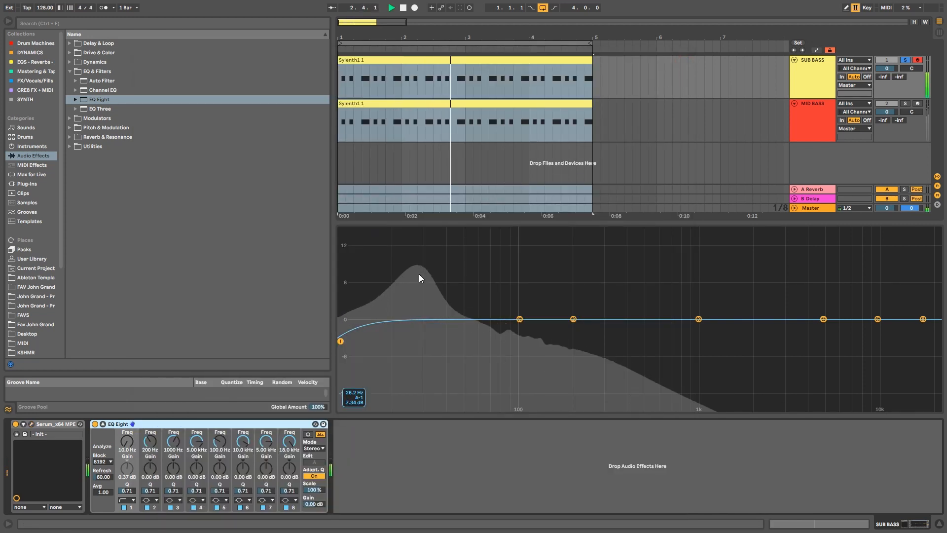
{"action": "key", "text": "space"}
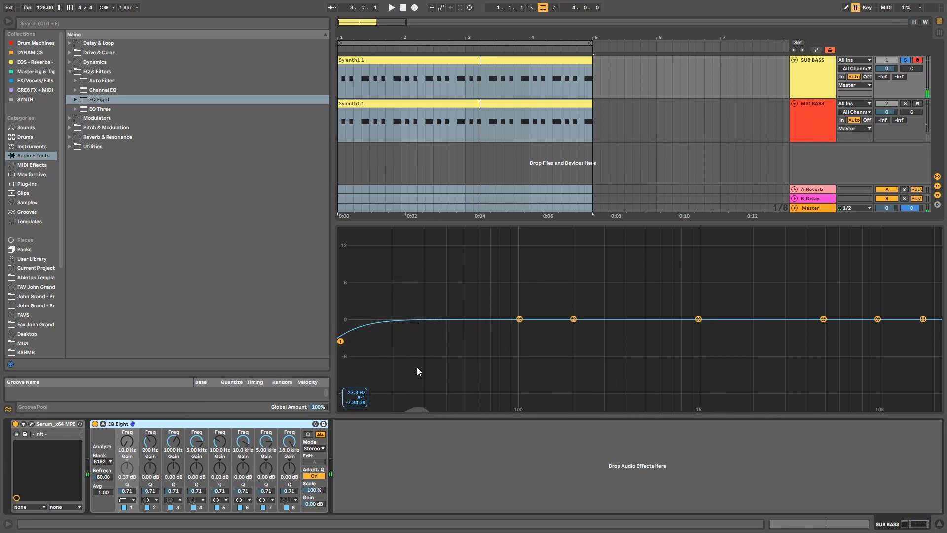
{"action": "left_click", "coordinate": [31, 424]}
{"action": "left_click", "coordinate": [31, 424]}
{"action": "key", "text": "space"}
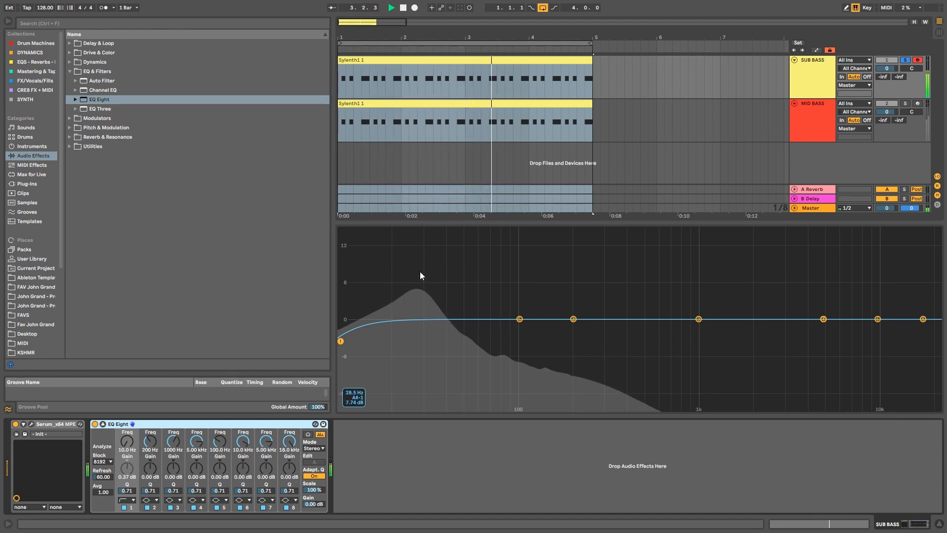
Step: Return Serum's Oscillator A octave to -3, close the synth window, and play the loop briefly
{"action": "left_click", "coordinate": [31, 424]}
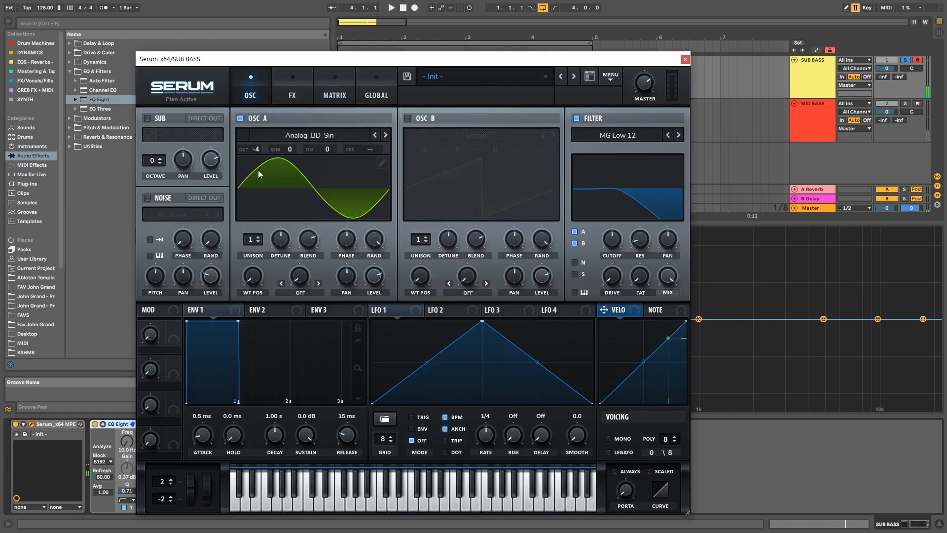
{"action": "left_click", "coordinate": [686, 59]}
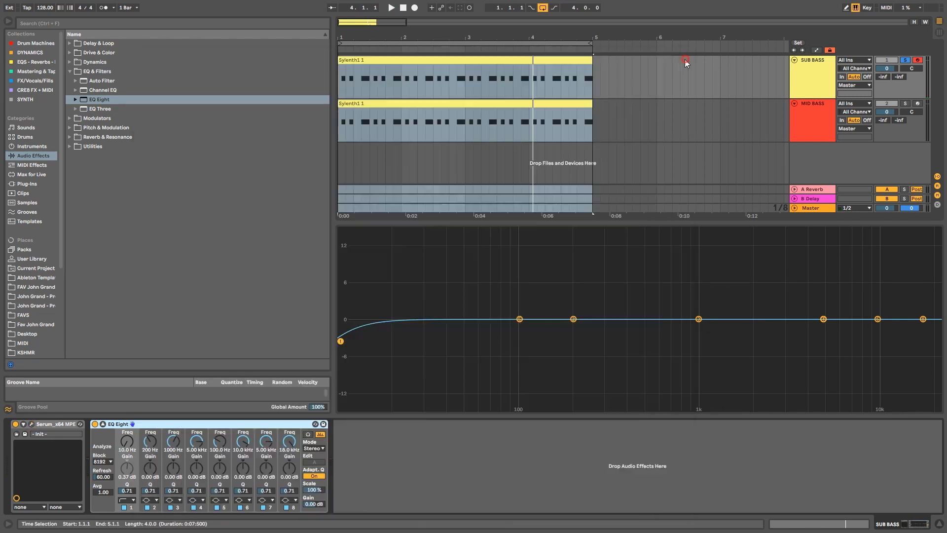
{"action": "key", "text": "space"}
{"action": "key", "text": "space"}
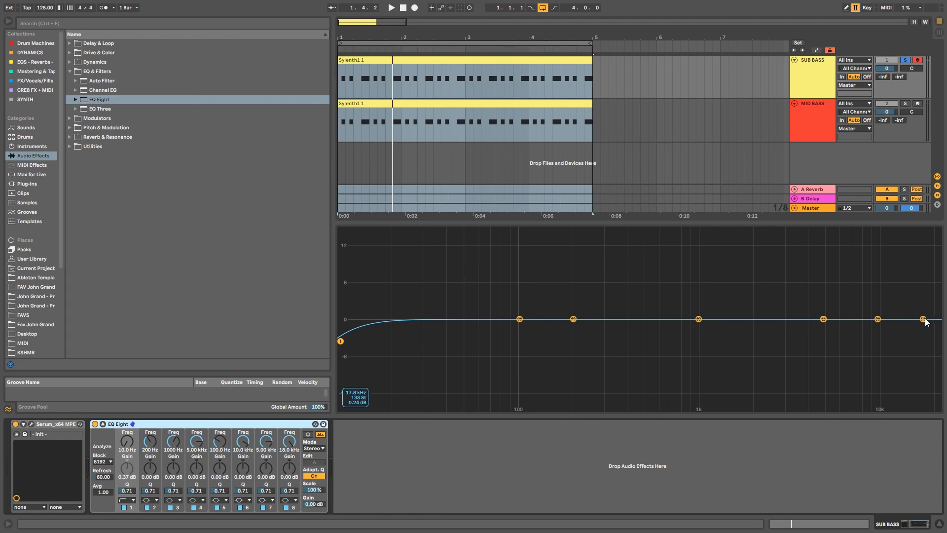
Step: Change band 8 of the SUB BASS EQ Eight to a gentle high-cut filter and lower its frequency to 138 Hz during playback
{"action": "left_click", "coordinate": [295, 499]}
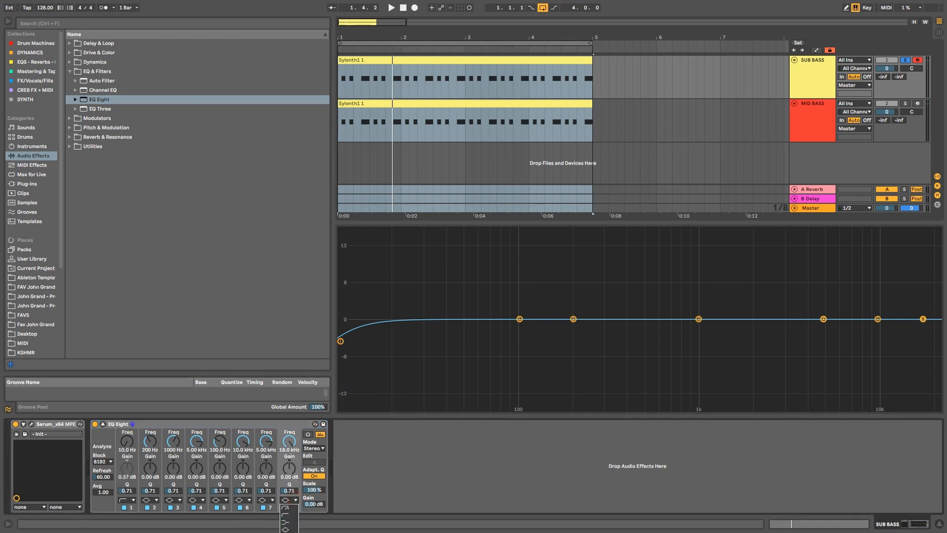
{"action": "left_click", "coordinate": [286, 508]}
{"action": "key", "text": "space"}
{"action": "left_click_drag", "start_coordinate": [284, 444], "coordinate": [284, 486]}
{"action": "key", "text": "space"}
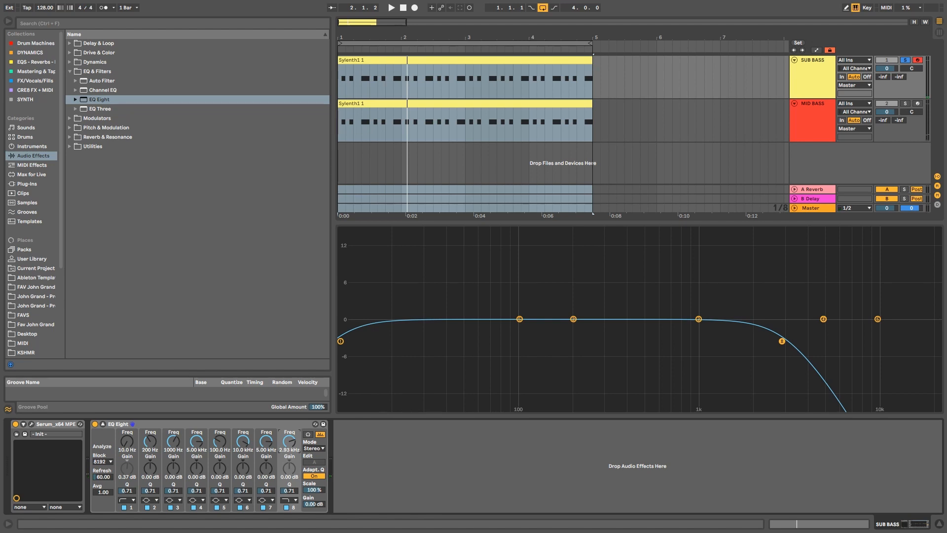
{"action": "key", "text": "space"}
{"action": "left_click_drag", "start_coordinate": [287, 443], "coordinate": [286, 513]}
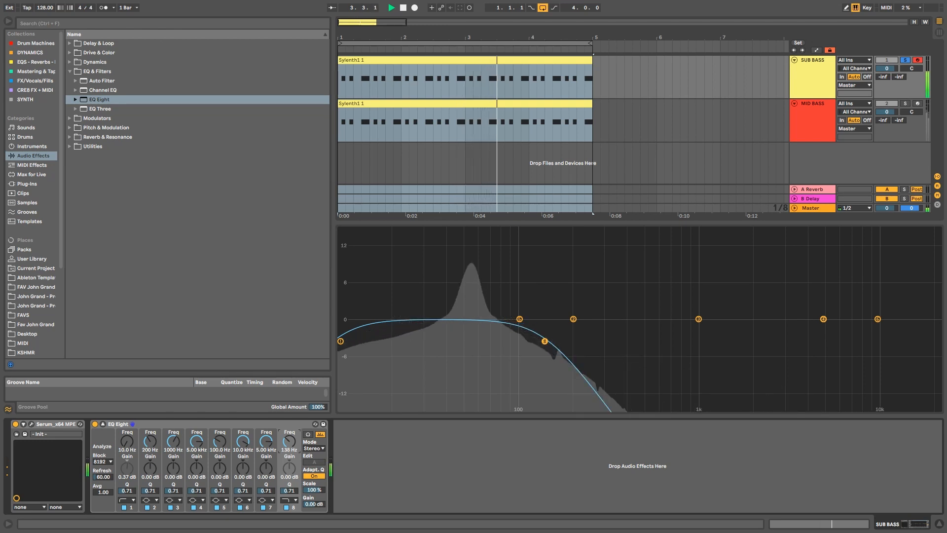
Step: Switch band 8 to the steep high-cut filter and lower its frequency to 95.8 Hz, checking it with playback
{"action": "left_click", "coordinate": [294, 501]}
{"action": "left_click", "coordinate": [286, 507]}
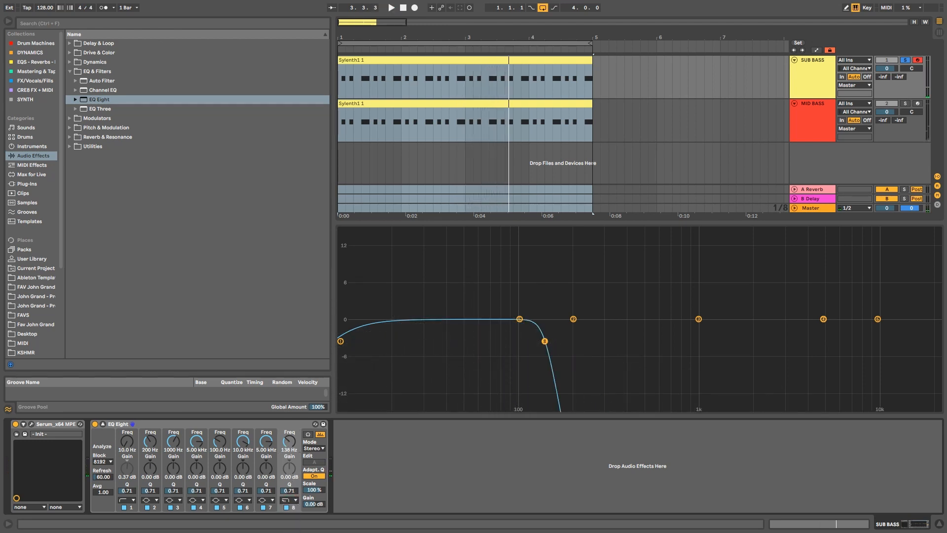
{"action": "left_click_drag", "start_coordinate": [297, 443], "coordinate": [293, 453]}
{"action": "key", "text": "space"}
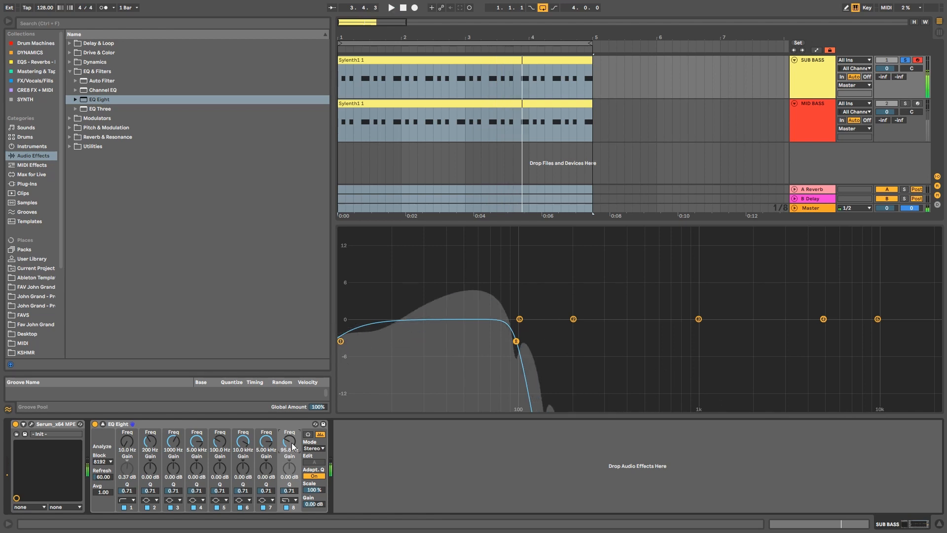
Step: With EQ Eight bypassed, enable Serum's EQ effect, set its upper band to a low-pass with reduced frequency and Q, and audition it
{"action": "left_click", "coordinate": [33, 424]}
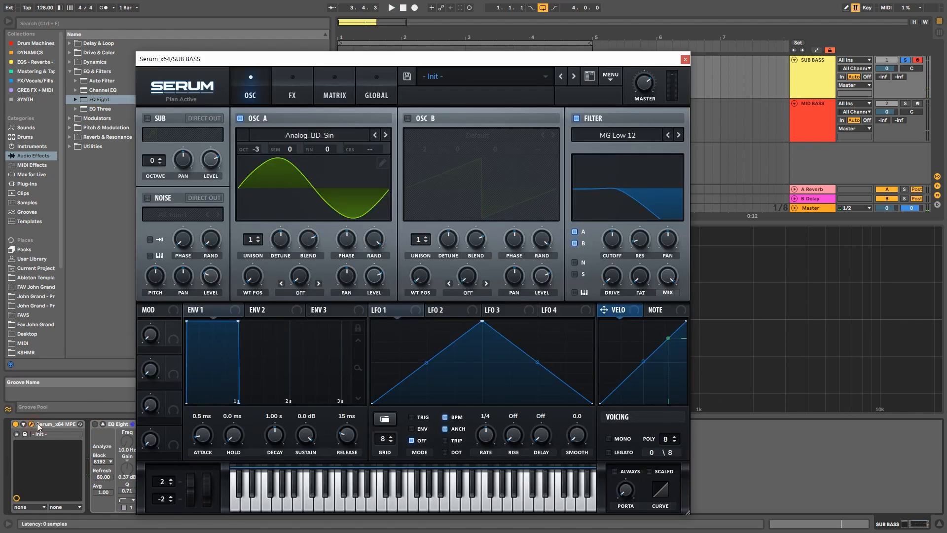
{"action": "left_click", "coordinate": [287, 91]}
{"action": "left_click", "coordinate": [150, 270]}
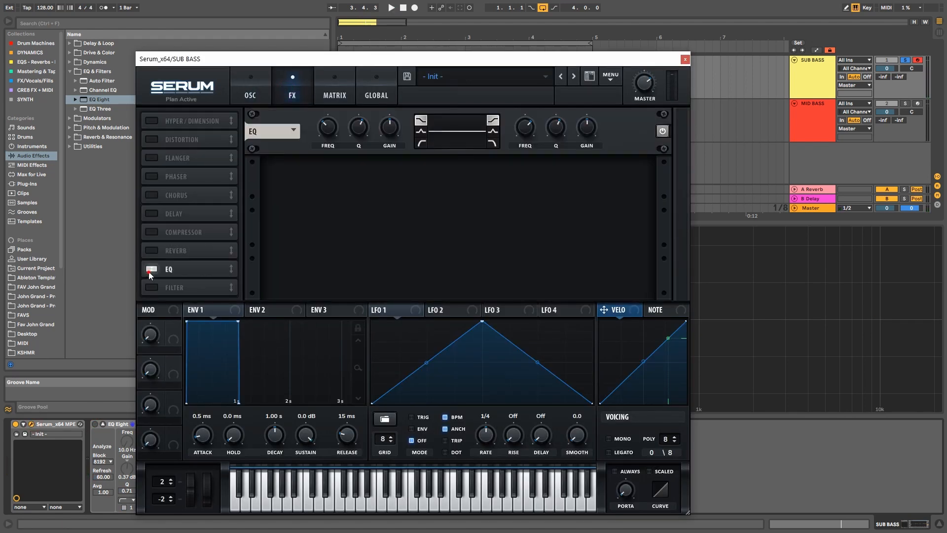
{"action": "left_click", "coordinate": [492, 144]}
{"action": "left_click_drag", "start_coordinate": [556, 127], "coordinate": [512, 168]}
{"action": "key", "text": "space"}
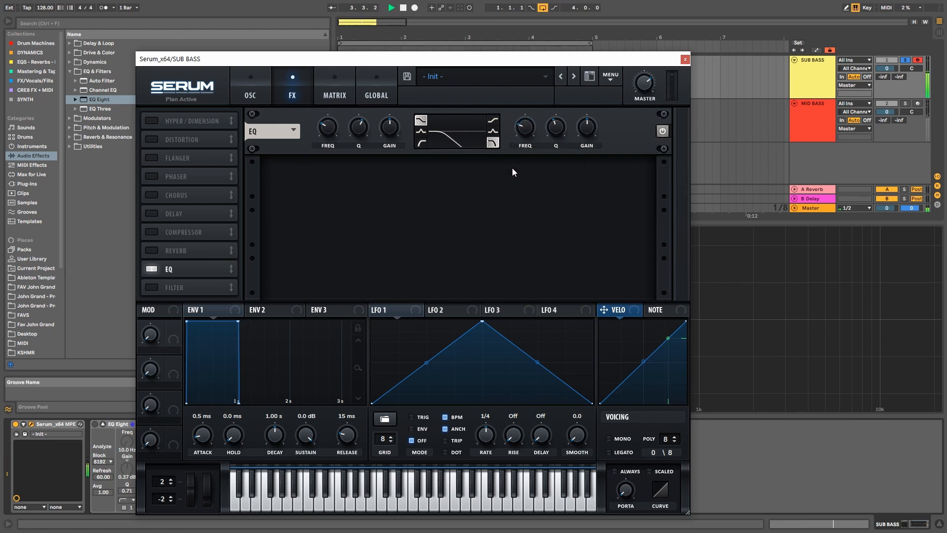
{"action": "key", "text": "space"}
{"action": "left_click", "coordinate": [685, 60]}
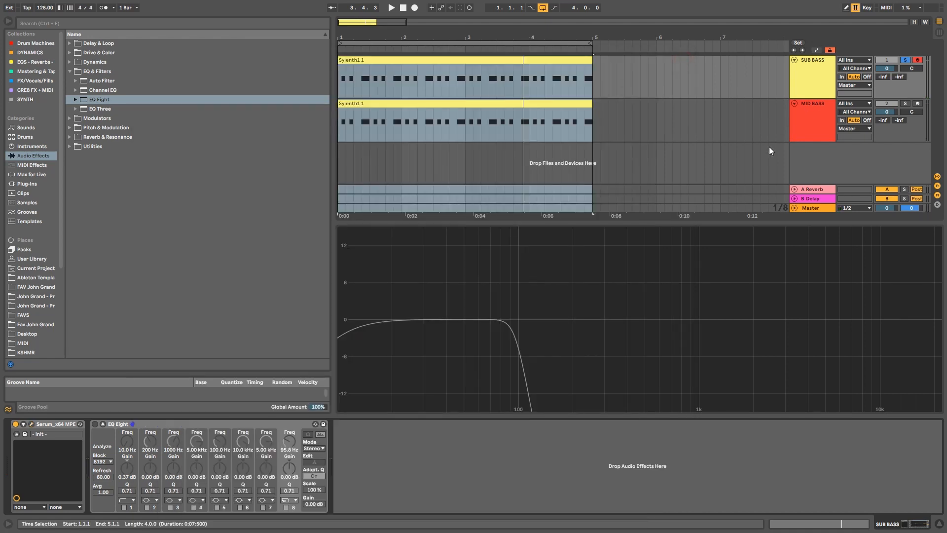
Step: Solo and arm the MID BASS track, enable its EQ Eight, and play the loop
{"action": "left_click", "coordinate": [812, 106]}
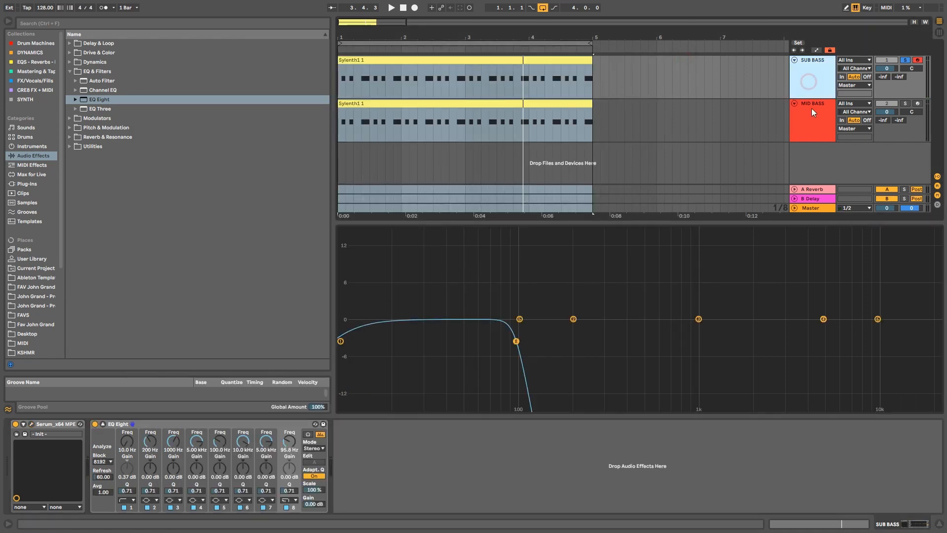
{"action": "left_click", "coordinate": [905, 104]}
{"action": "left_click", "coordinate": [919, 104]}
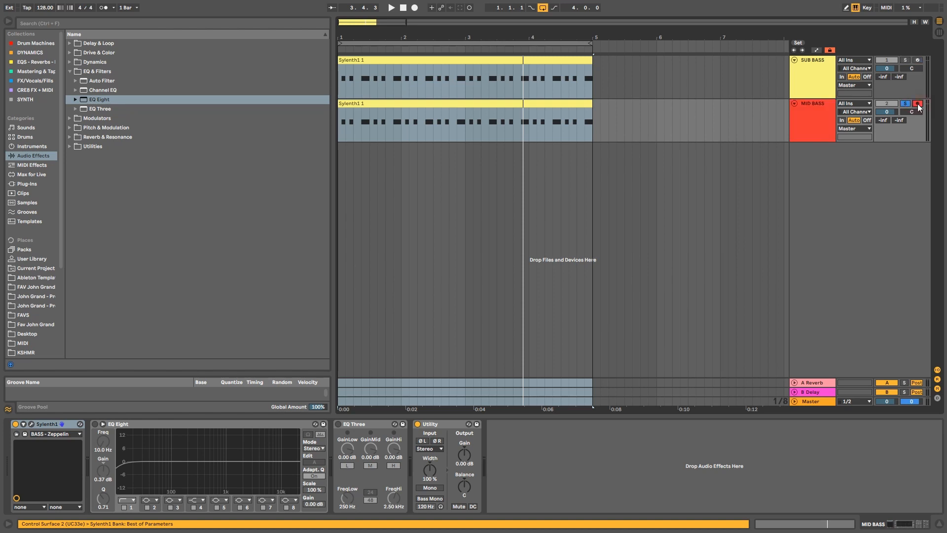
{"action": "left_click", "coordinate": [95, 424]}
{"action": "key", "text": "space"}
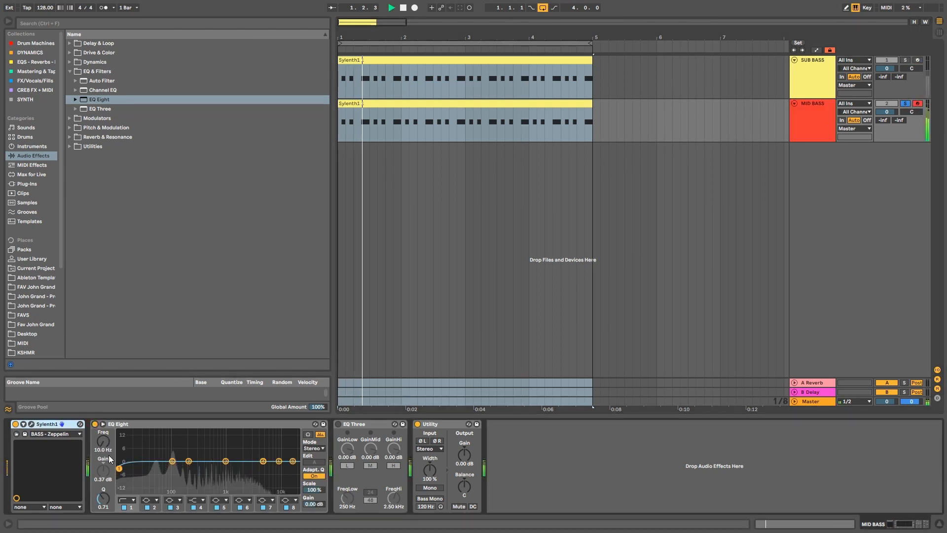
Step: Expand the MID BASS EQ Eight, set band 1 to a steep low-cut filter, and raise its frequency to 36.1 Hz
{"action": "left_click", "coordinate": [102, 424]}
{"action": "left_click", "coordinate": [127, 500]}
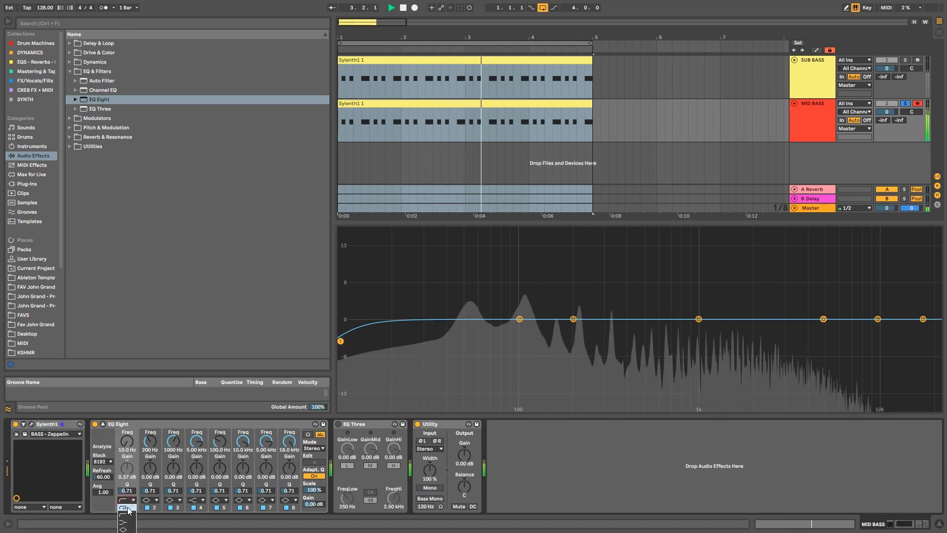
{"action": "left_click", "coordinate": [124, 507]}
{"action": "left_click_drag", "start_coordinate": [127, 442], "coordinate": [127, 426]}
{"action": "key", "text": "space"}
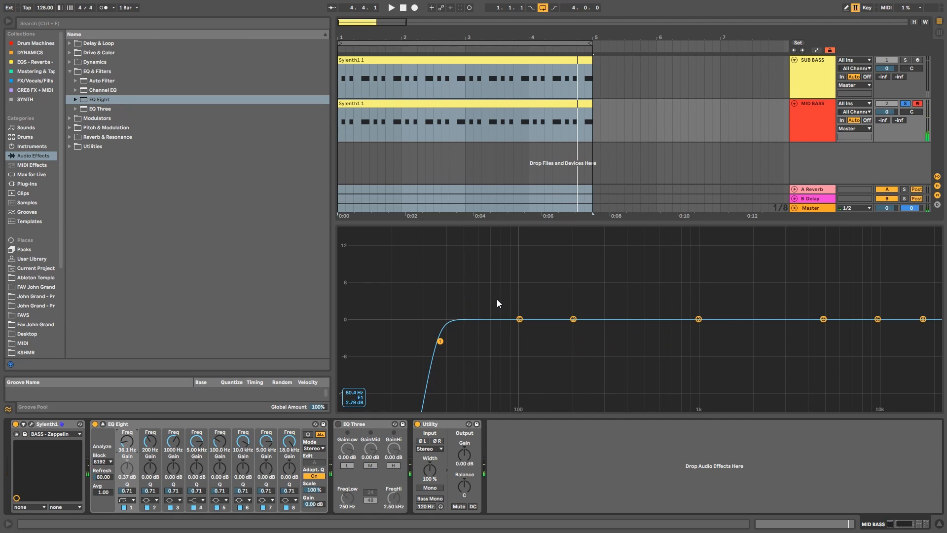
Step: Play the soloed MID BASS loop and compare the EQ Eight curves of the SUB BASS and MID BASS tracks
{"action": "key", "text": "space"}
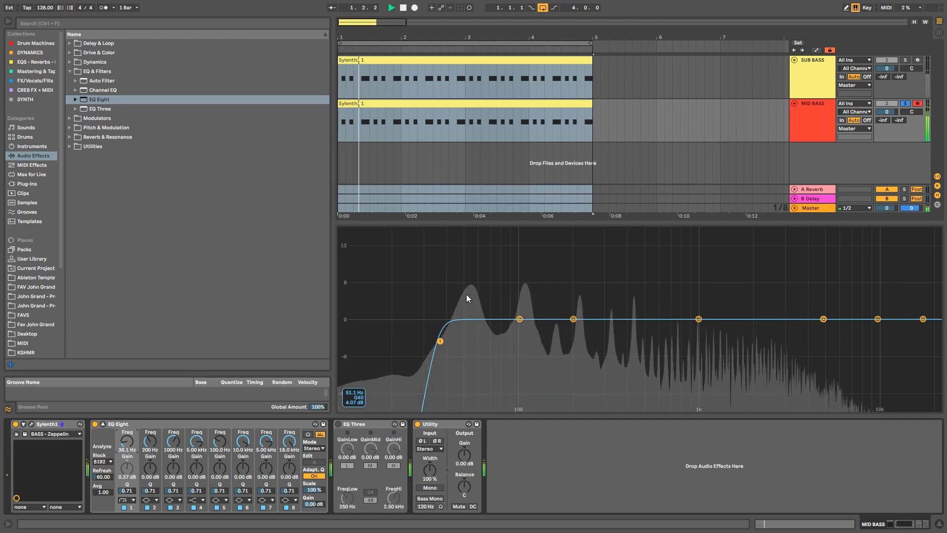
{"action": "key", "text": "space"}
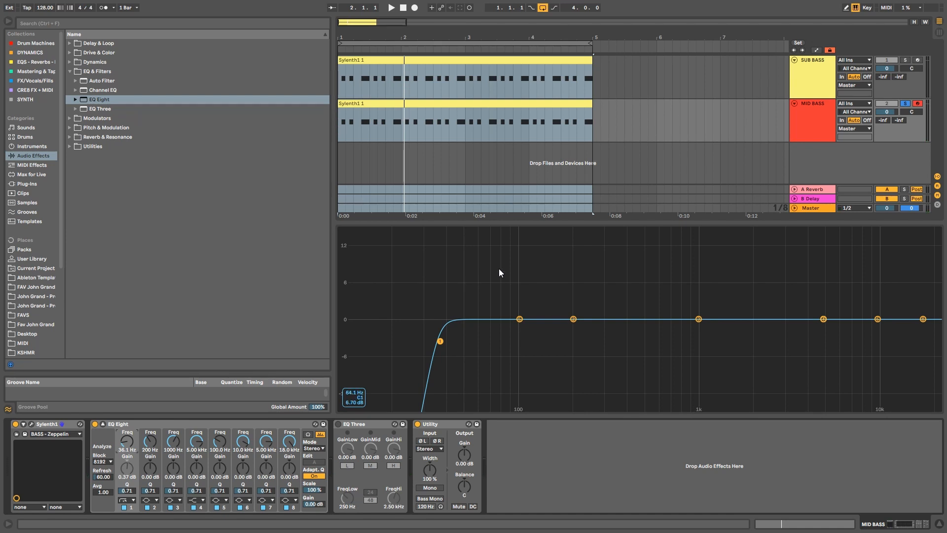
{"action": "left_click", "coordinate": [813, 74]}
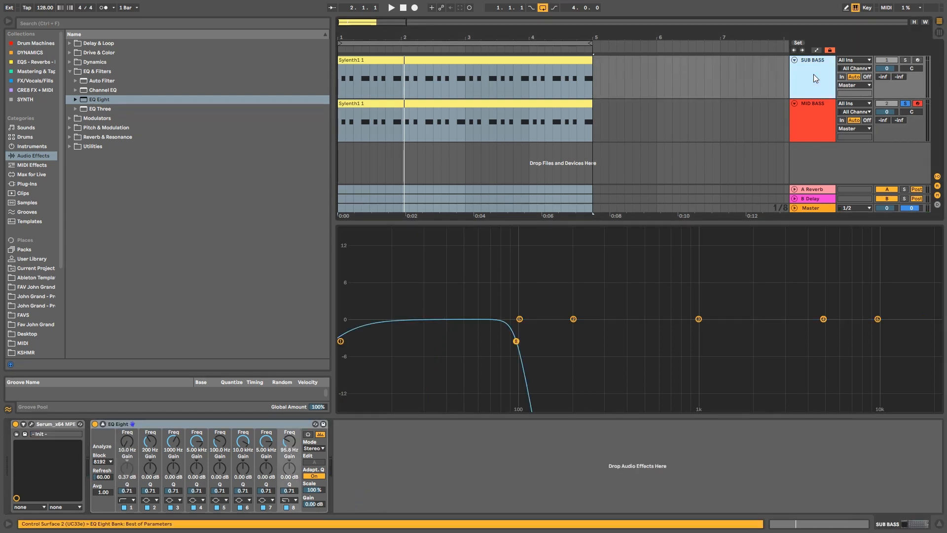
{"action": "left_click", "coordinate": [816, 123]}
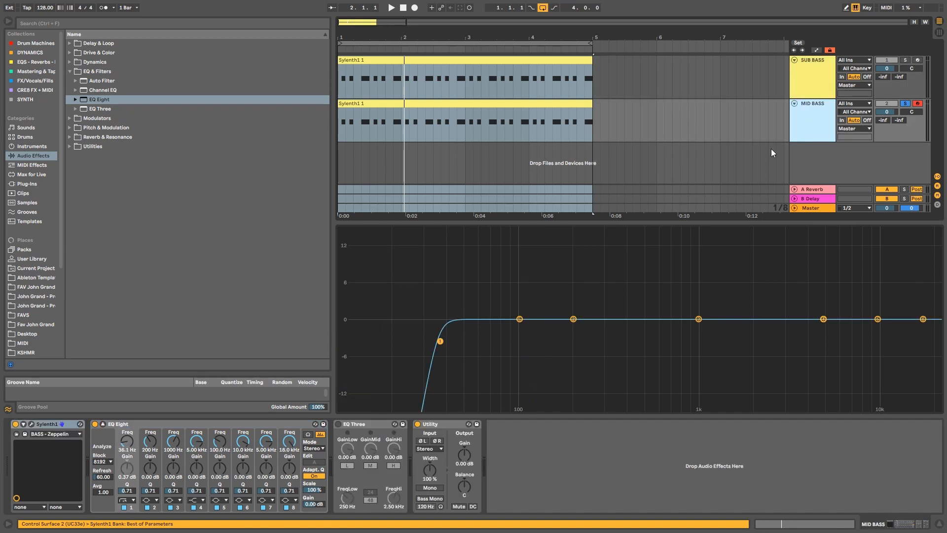
Step: During playback, raise the low-cut frequency of band 1 in the MID BASS EQ Eight to 84.8 Hz
{"action": "key", "text": "space"}
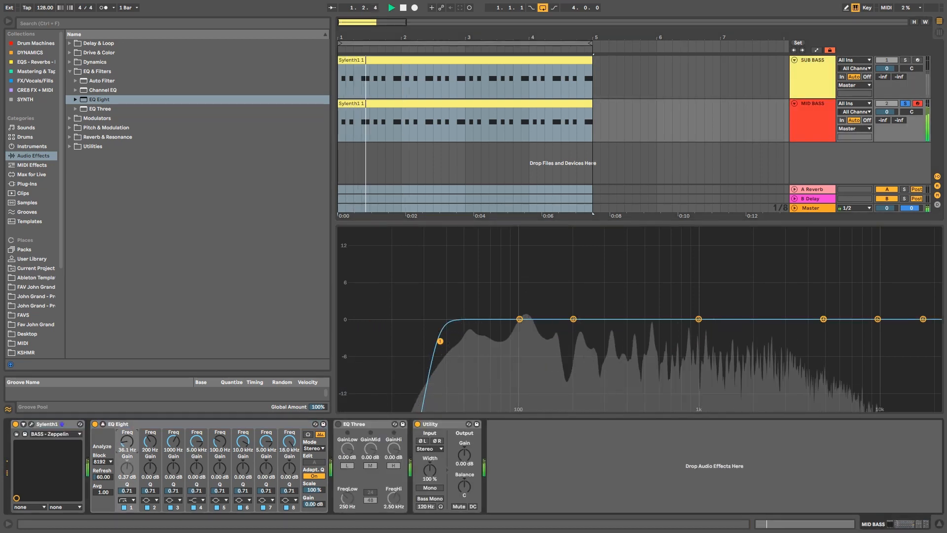
{"action": "left_click_drag", "start_coordinate": [127, 441], "coordinate": [127, 430]}
{"action": "key", "text": "space"}
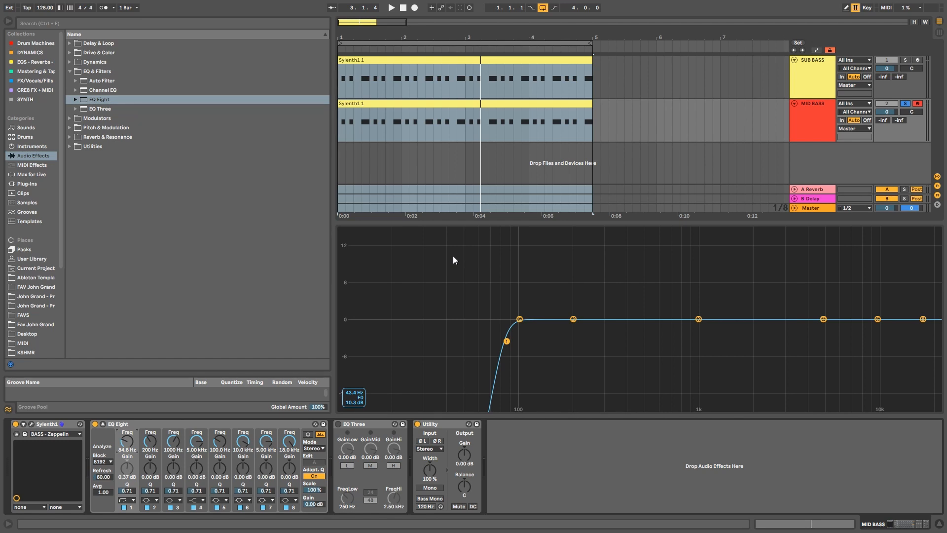
Step: Turn off the MID BASS solo and play the sub and mid bass layers together
{"action": "left_click", "coordinate": [795, 82]}
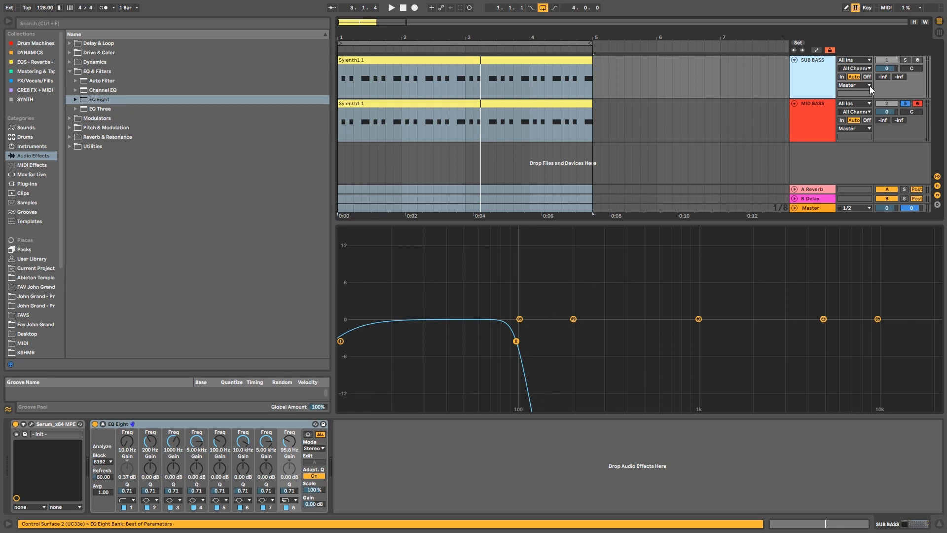
{"action": "left_click", "coordinate": [906, 60]}
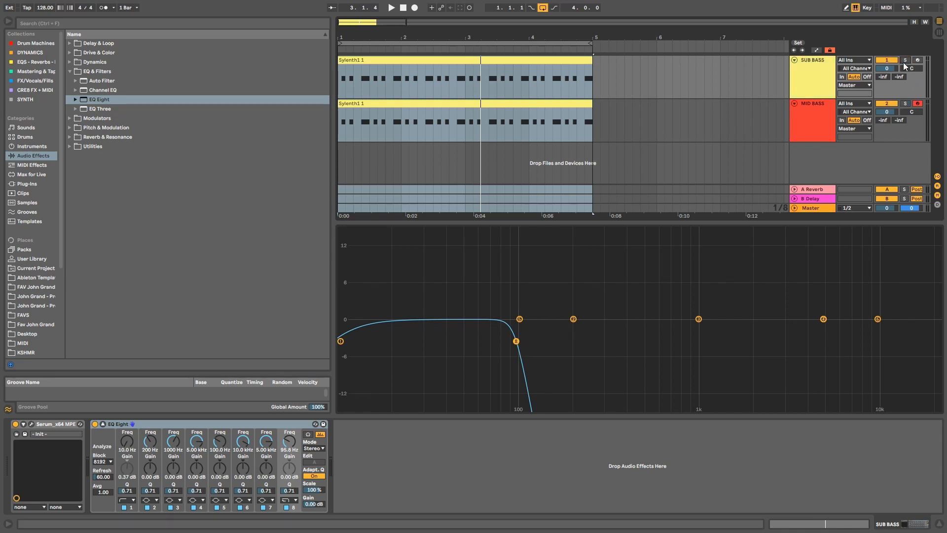
{"action": "key", "text": "space"}
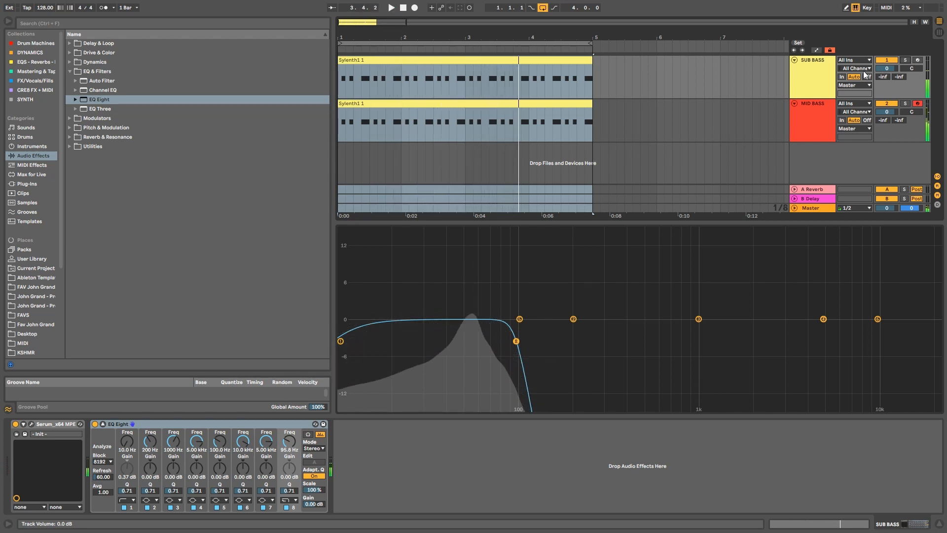
Step: Bypass EQ Eight on both the SUB BASS and MID BASS tracks
{"action": "left_click", "coordinate": [95, 424]}
{"action": "left_click", "coordinate": [806, 83]}
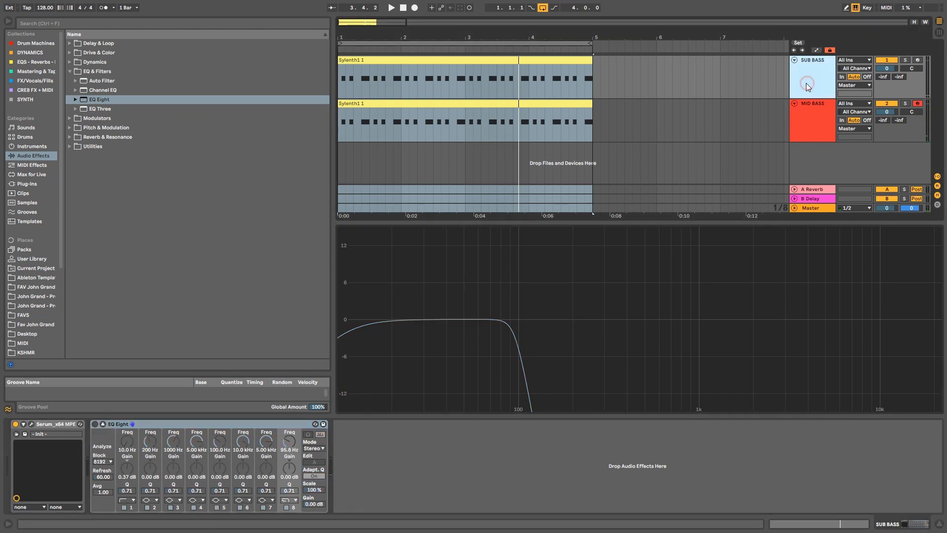
{"action": "left_click", "coordinate": [812, 124]}
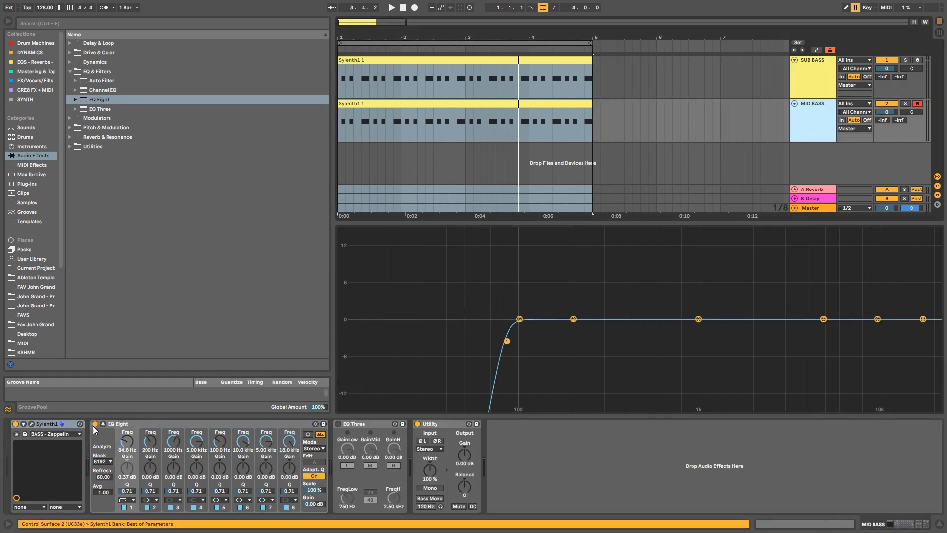
{"action": "left_click", "coordinate": [94, 425]}
Step: Disable the EQ effect inside Serum on the SUB BASS track and close the plug-in window
{"action": "left_click", "coordinate": [824, 71]}
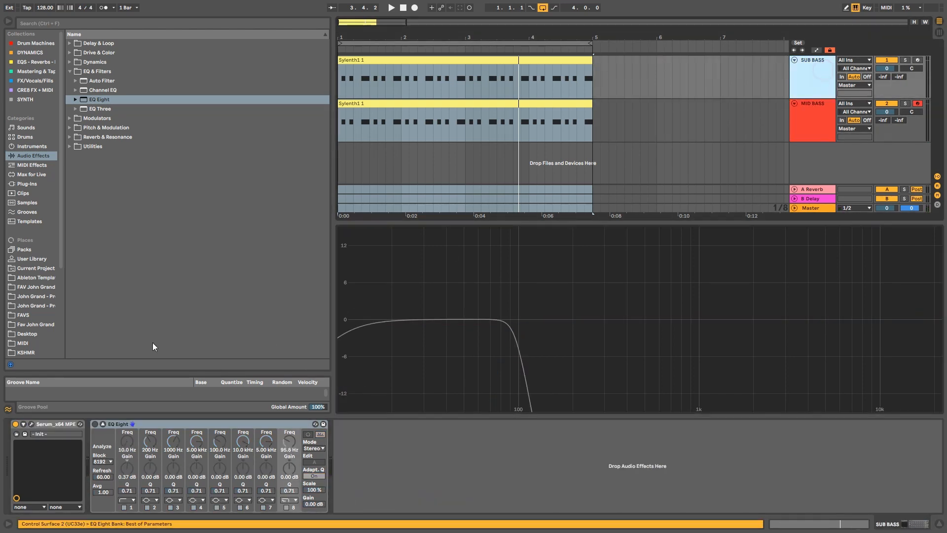
{"action": "left_click", "coordinate": [32, 424]}
{"action": "left_click", "coordinate": [289, 92]}
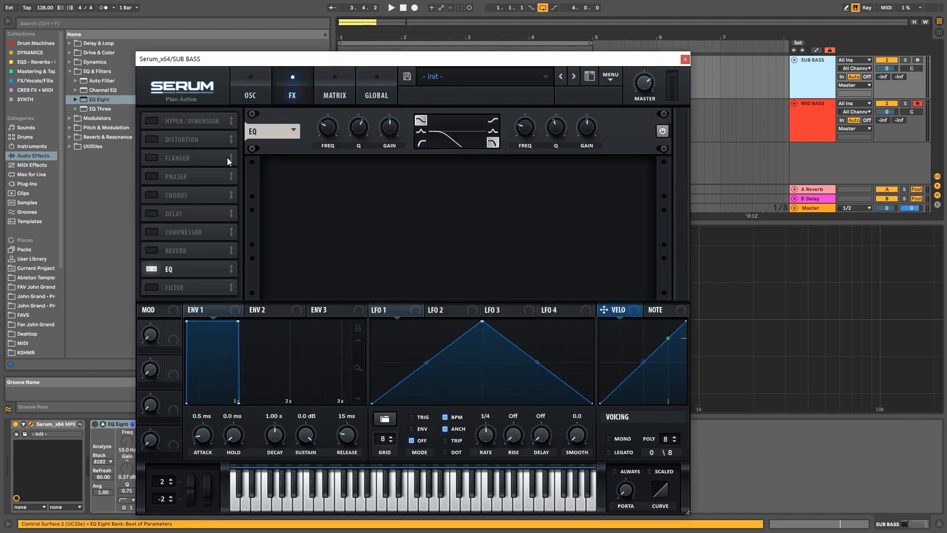
{"action": "left_click", "coordinate": [154, 268]}
{"action": "left_click", "coordinate": [685, 60]}
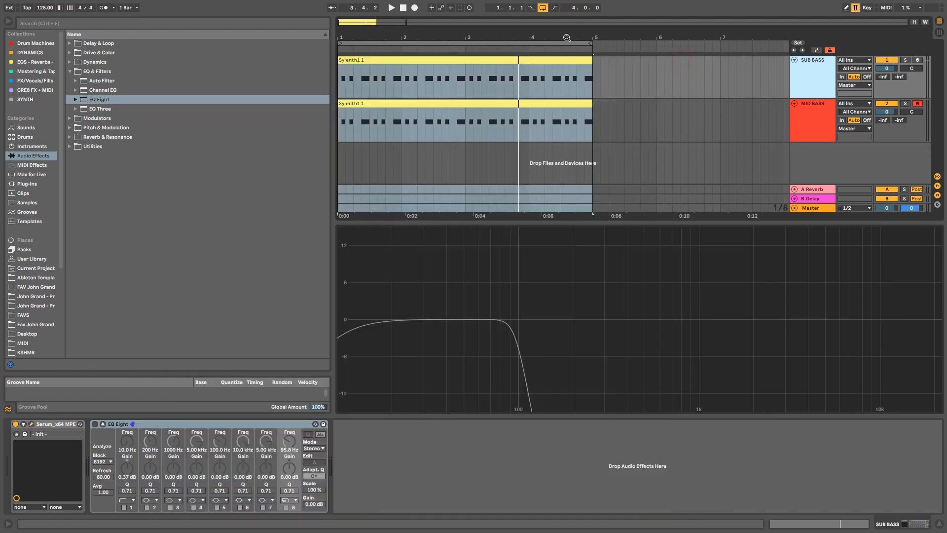
Step: Play both layers without EQ, re-enabling EQ Eight on SUB BASS and MID BASS during playback to compare
{"action": "key", "text": "space"}
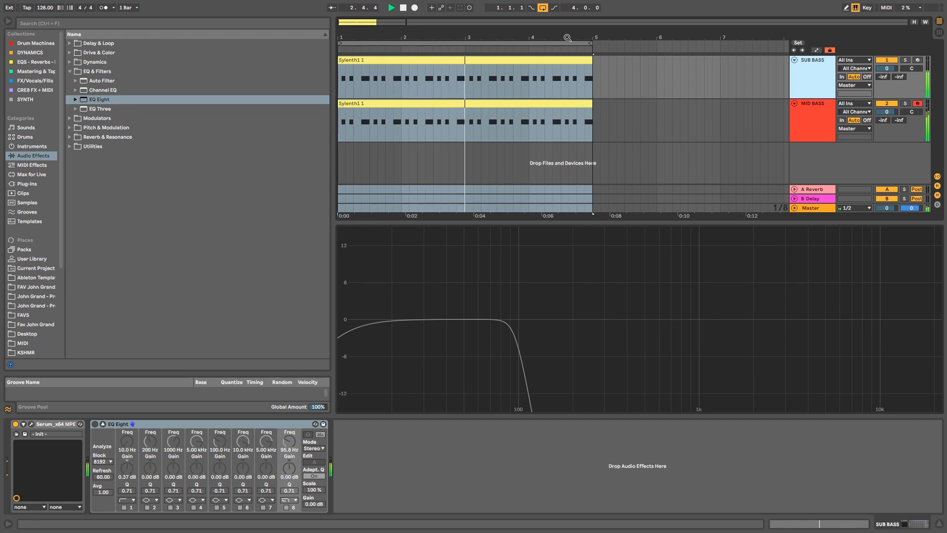
{"action": "left_click", "coordinate": [95, 425]}
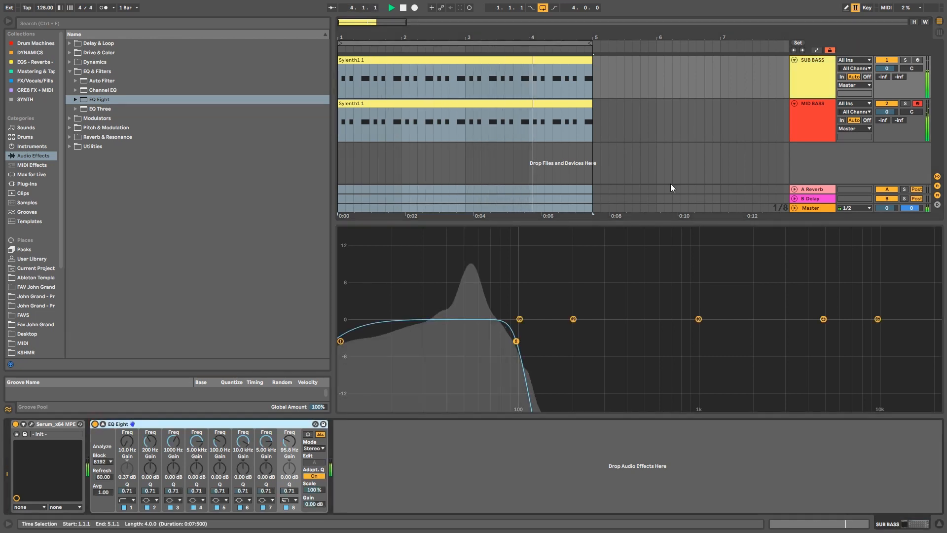
{"action": "left_click", "coordinate": [803, 128]}
{"action": "left_click", "coordinate": [94, 425]}
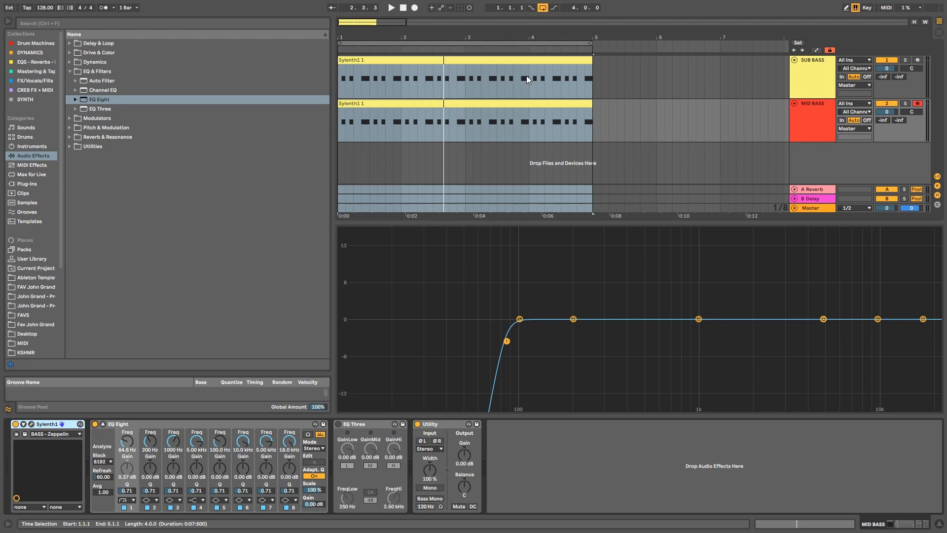
Step: Duplicate the MID BASS track and rename the copy HIGH BASS
{"action": "left_click", "coordinate": [812, 128]}
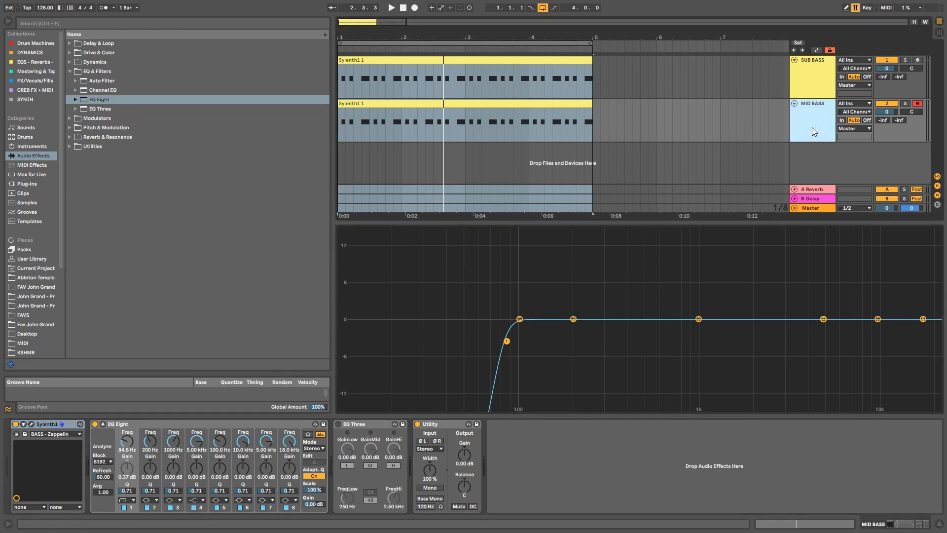
{"action": "key", "text": "ctrl+d"}
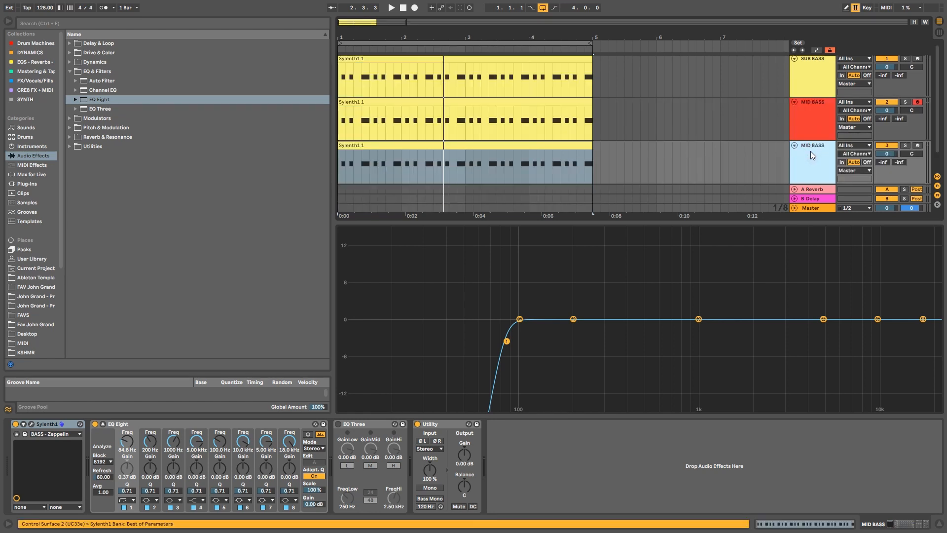
{"action": "type", "text": "C"}
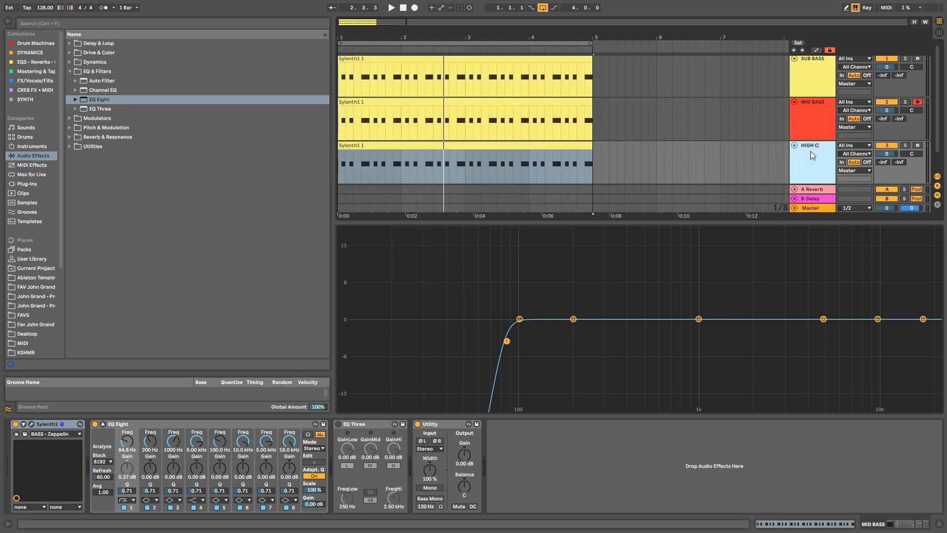
{"action": "type", "text": "S"}
{"action": "key", "text": "Return"}
Step: Load the BASS - Synth Roller preset in the HIGH BASS track's Sylenth1, then solo the track and audition it
{"action": "left_click", "coordinate": [63, 434]}
{"action": "key", "text": "Up"}
{"action": "key", "text": "Return"}
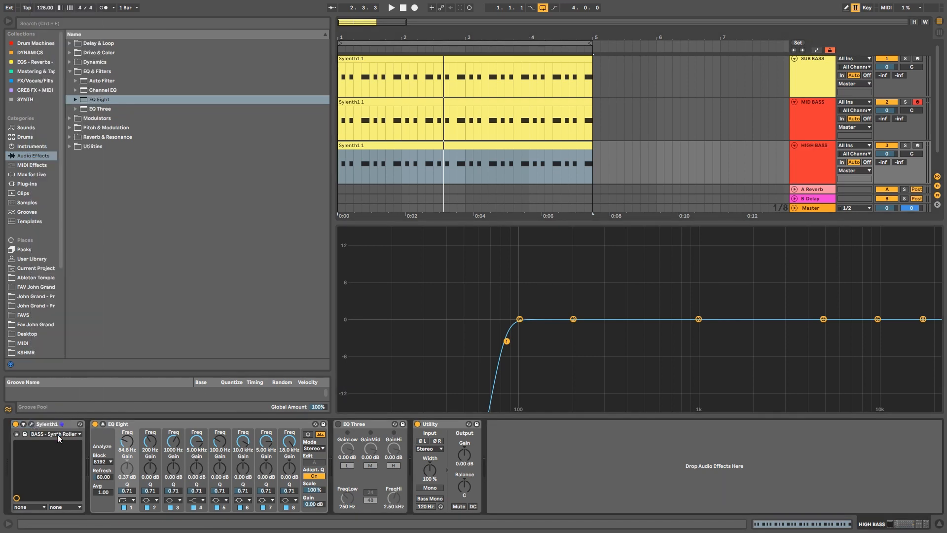
{"action": "left_click", "coordinate": [905, 146]}
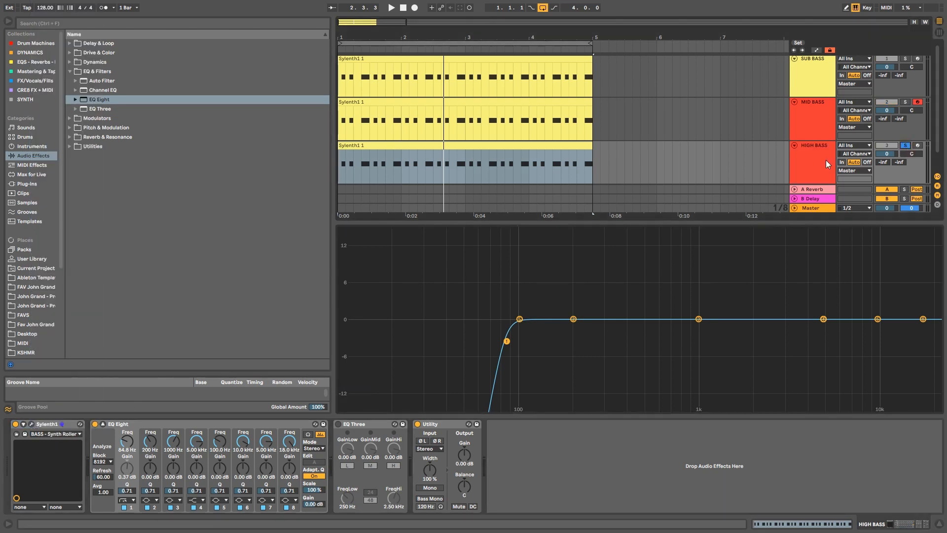
{"action": "key", "text": "space"}
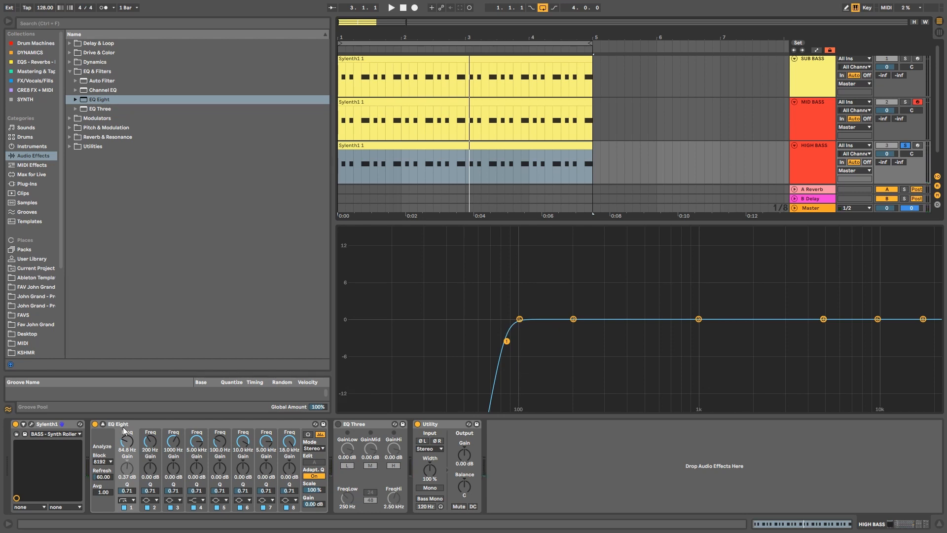
Step: During playback, raise the low-cut frequency of band 1 in the HIGH BASS EQ Eight to 177 Hz
{"action": "key", "text": "space"}
{"action": "left_click_drag", "start_coordinate": [127, 440], "coordinate": [127, 424]}
{"action": "key", "text": "space"}
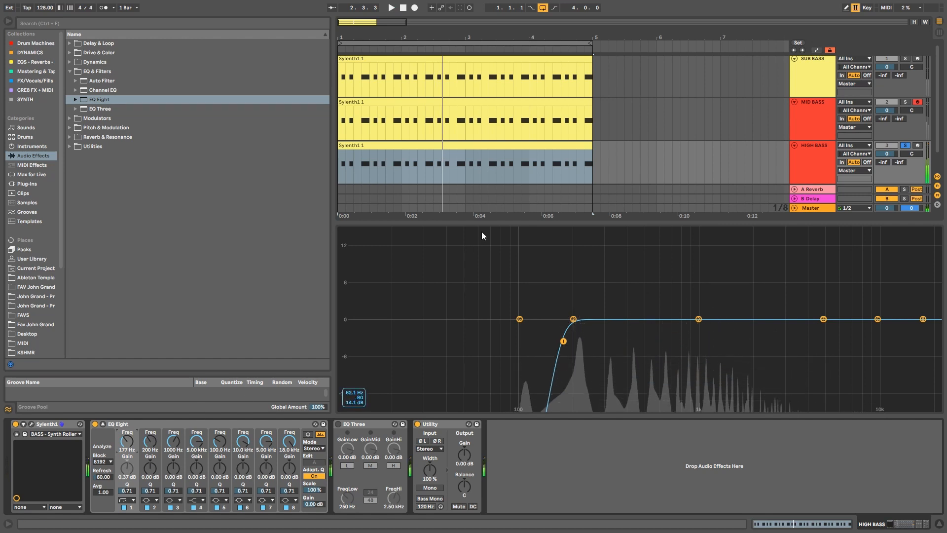
Step: Enlarge the arrangement area to fit all three bass tracks and compare the EQ Eight curve of each one
{"action": "left_click", "coordinate": [816, 84]}
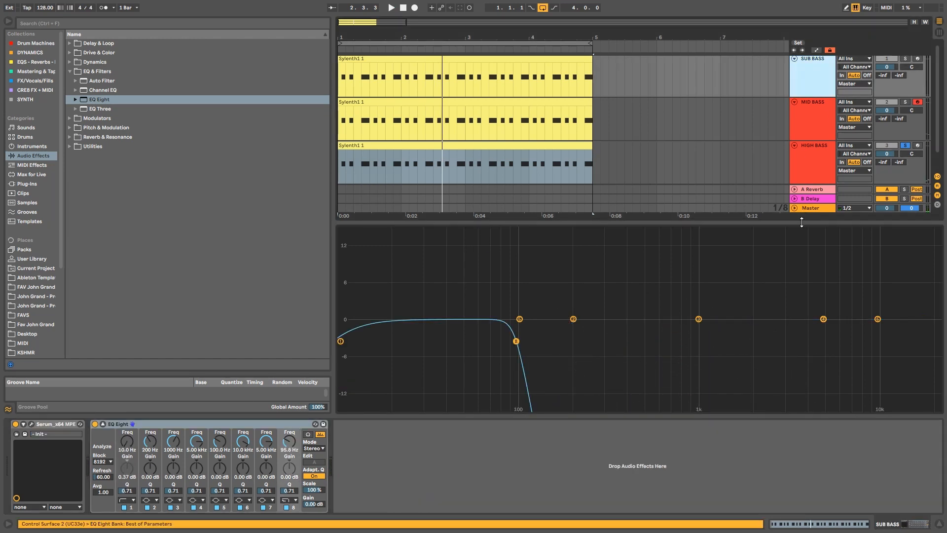
{"action": "left_click_drag", "start_coordinate": [802, 223], "coordinate": [802, 281]}
{"action": "left_click", "coordinate": [807, 120]}
{"action": "left_click", "coordinate": [815, 168]}
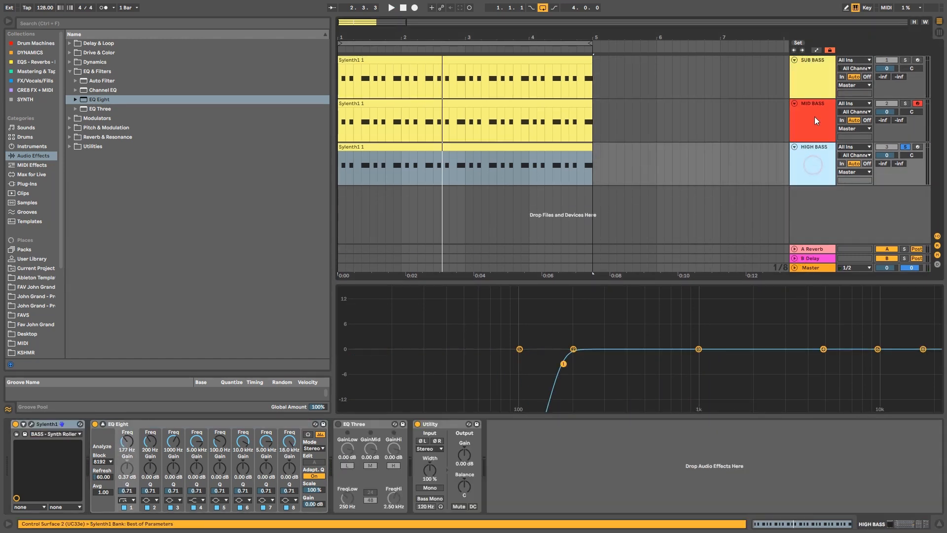
{"action": "left_click", "coordinate": [813, 82]}
{"action": "left_click", "coordinate": [823, 121]}
{"action": "left_click", "coordinate": [825, 170]}
{"action": "left_click", "coordinate": [824, 121]}
Step: Unsolo HIGH BASS, compare the mix with it muted and unmuted during playback, and lower its volume to -2.3 dB
{"action": "left_click", "coordinate": [907, 148]}
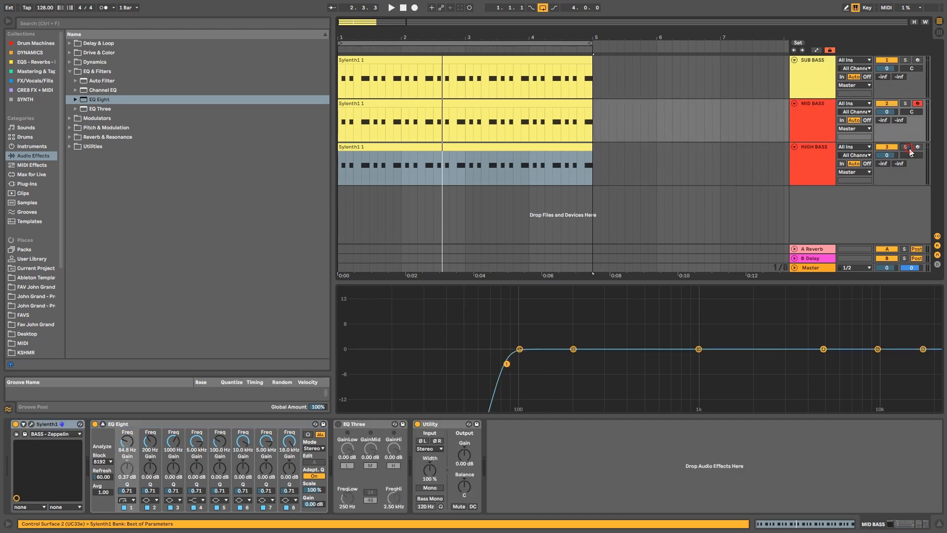
{"action": "key", "text": "space"}
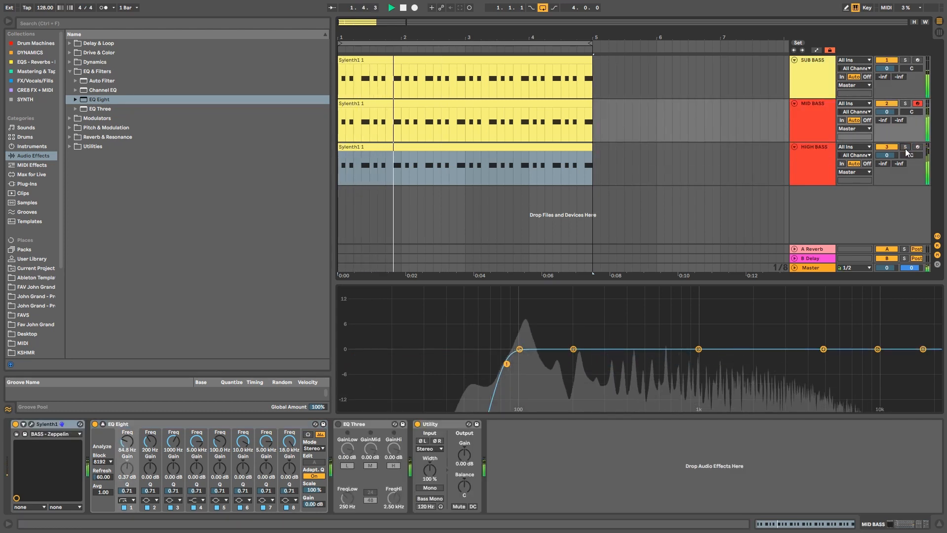
{"action": "left_click", "coordinate": [887, 147]}
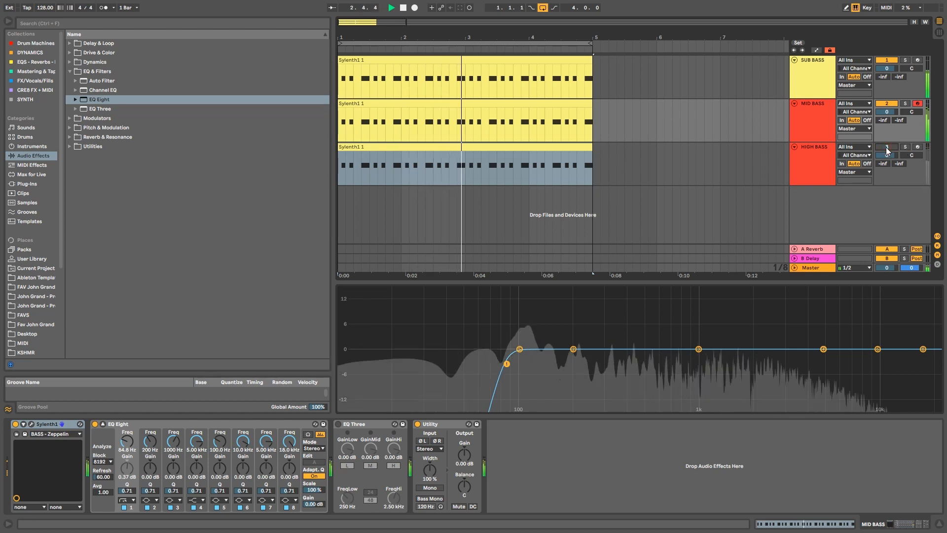
{"action": "left_click", "coordinate": [887, 148]}
{"action": "left_click_drag", "start_coordinate": [889, 155], "coordinate": [888, 163]}
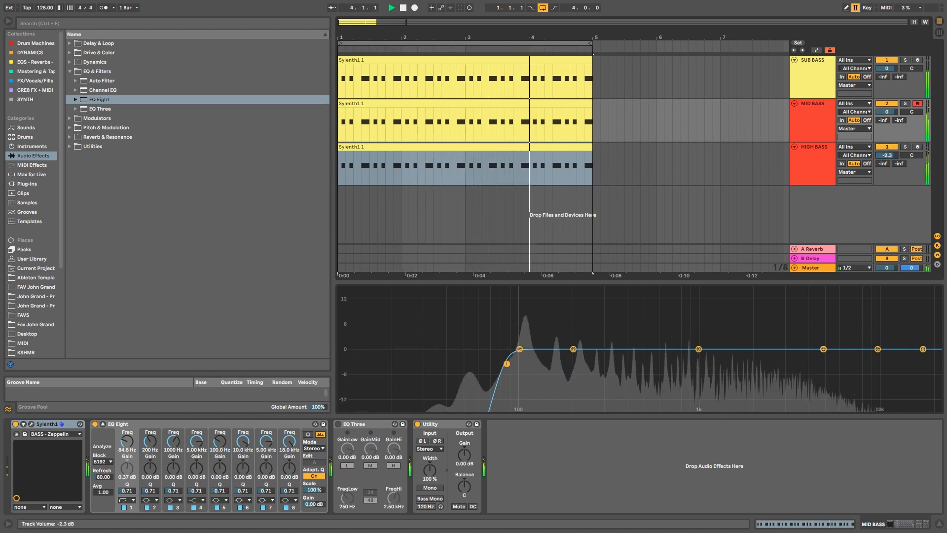
{"action": "key", "text": "space"}
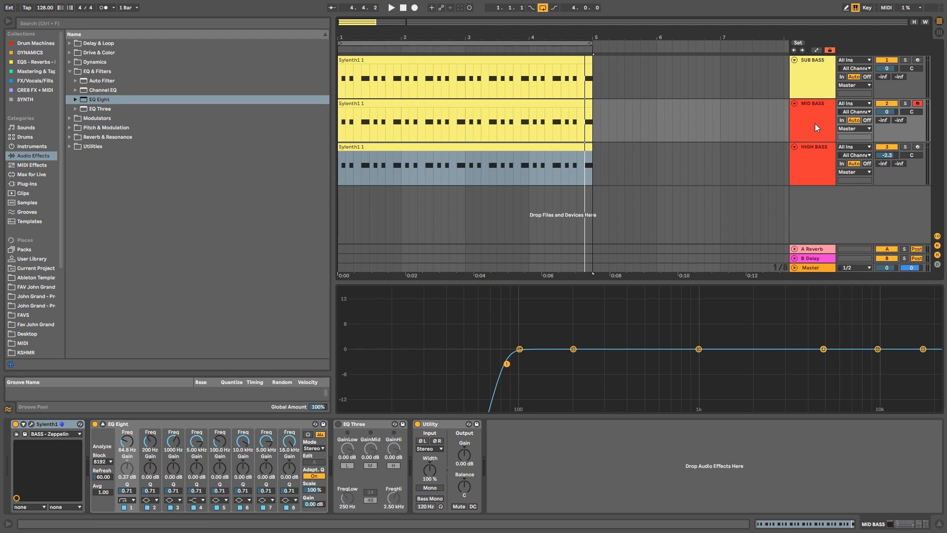
Step: Play the combined layers while viewing the HIGH BASS and MID BASS spectra, and open Serum on the SUB BASS track
{"action": "left_click", "coordinate": [814, 155]}
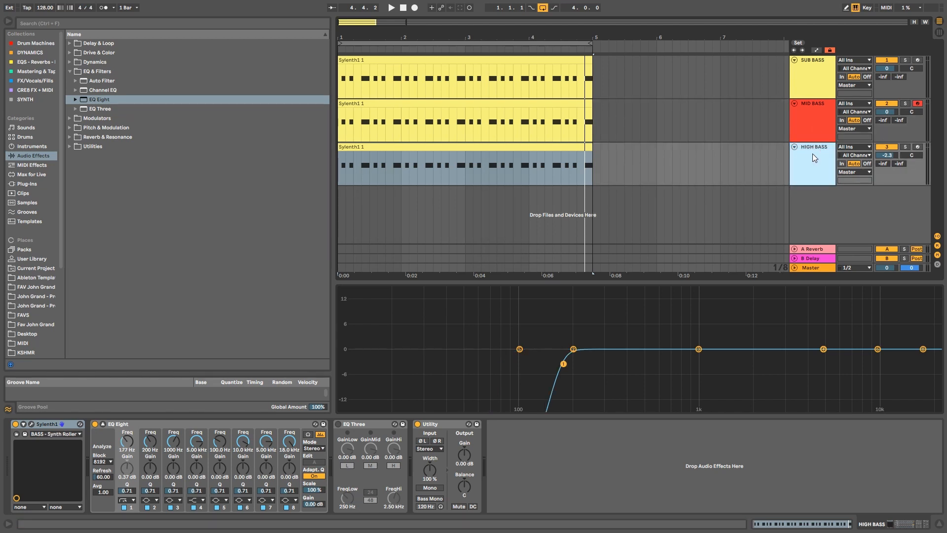
{"action": "key", "text": "space"}
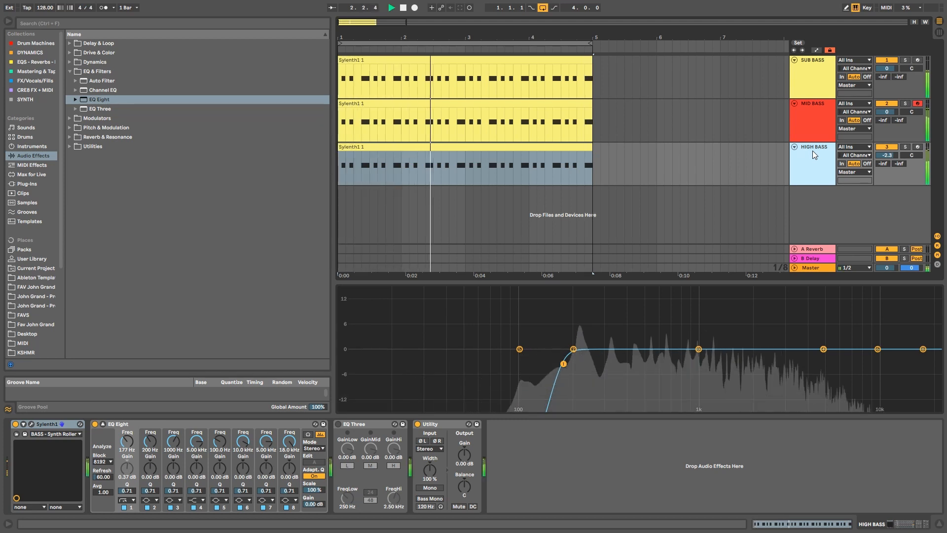
{"action": "left_click", "coordinate": [809, 118]}
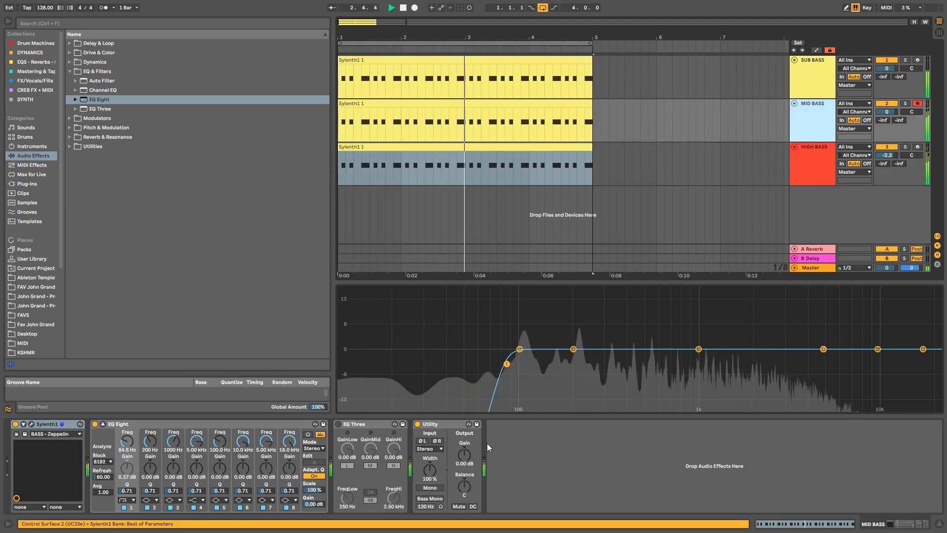
{"action": "left_click", "coordinate": [800, 93]}
{"action": "left_click", "coordinate": [32, 424]}
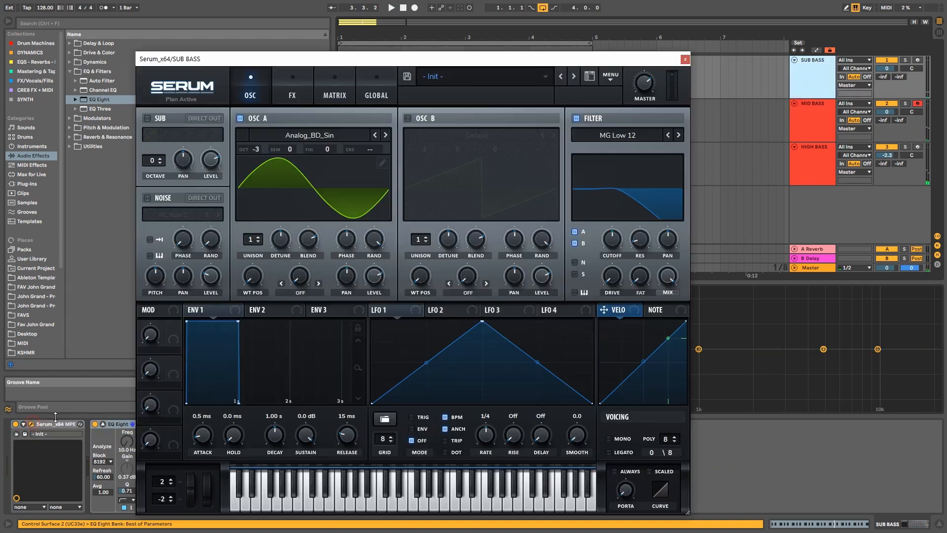
Step: Enable the Distortion effect in Serum with its mix turned down, and solo the SUB BASS track
{"action": "left_click", "coordinate": [319, 93]}
{"action": "left_click", "coordinate": [297, 93]}
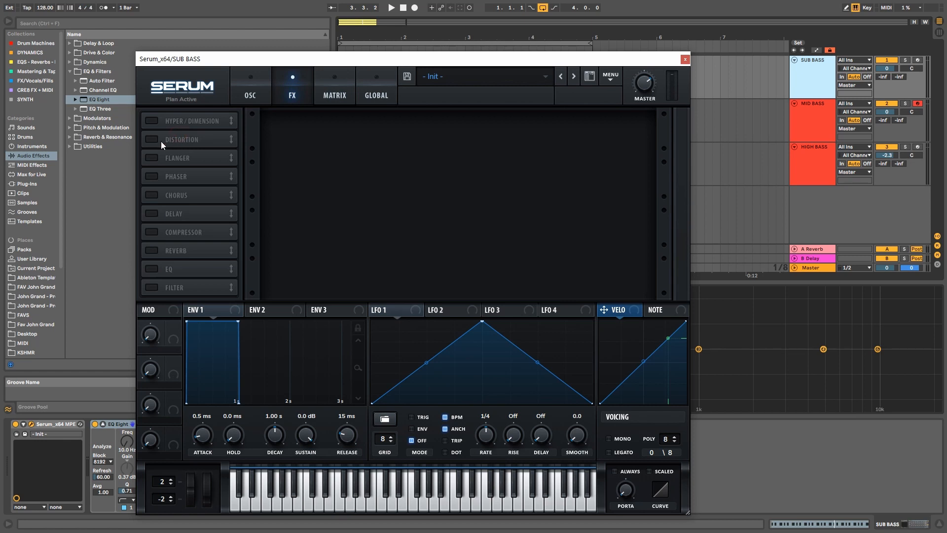
{"action": "left_click", "coordinate": [146, 140]}
{"action": "left_click", "coordinate": [905, 60]}
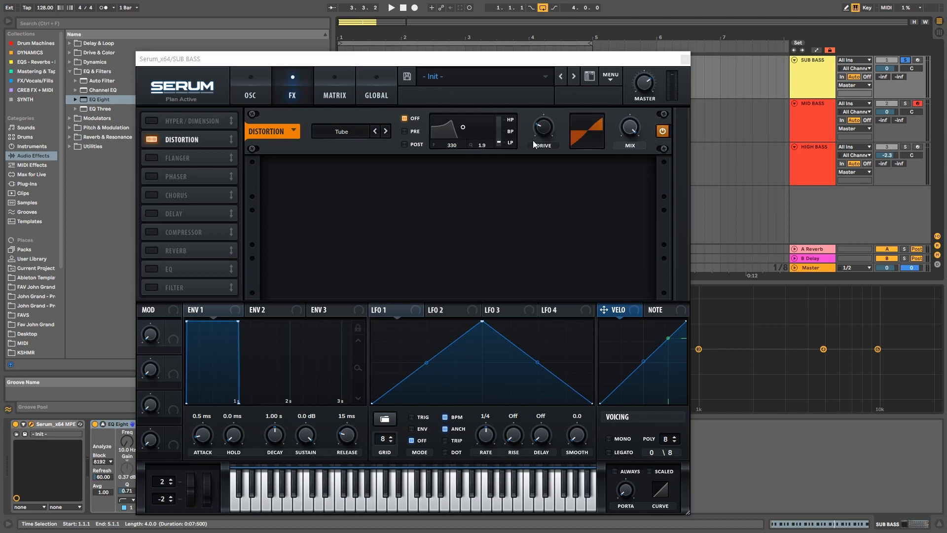
{"action": "left_click", "coordinate": [629, 131]}
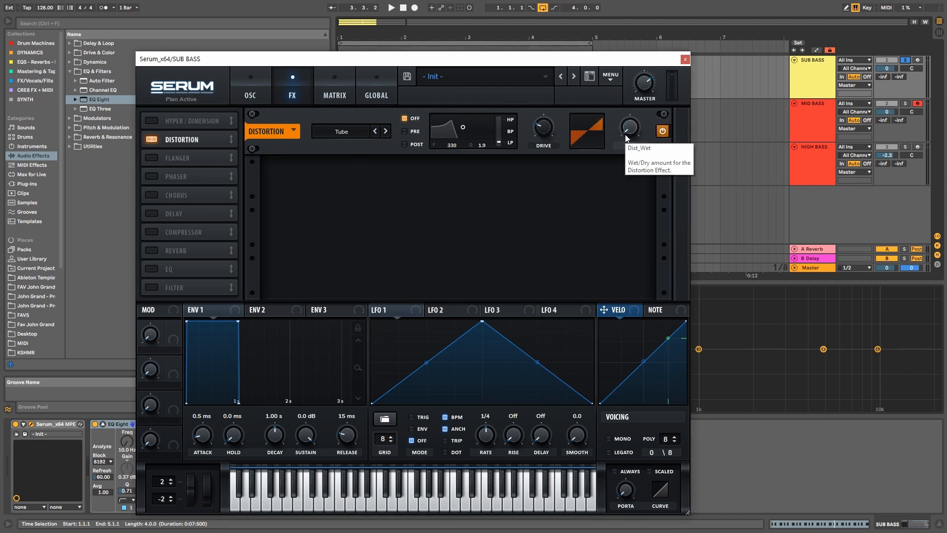
Step: During playback, raise the Distortion mix and drive and set the effect's filter to Post
{"action": "key", "text": "space"}
{"action": "left_click_drag", "start_coordinate": [628, 133], "coordinate": [634, 82]}
{"action": "left_click", "coordinate": [413, 144]}
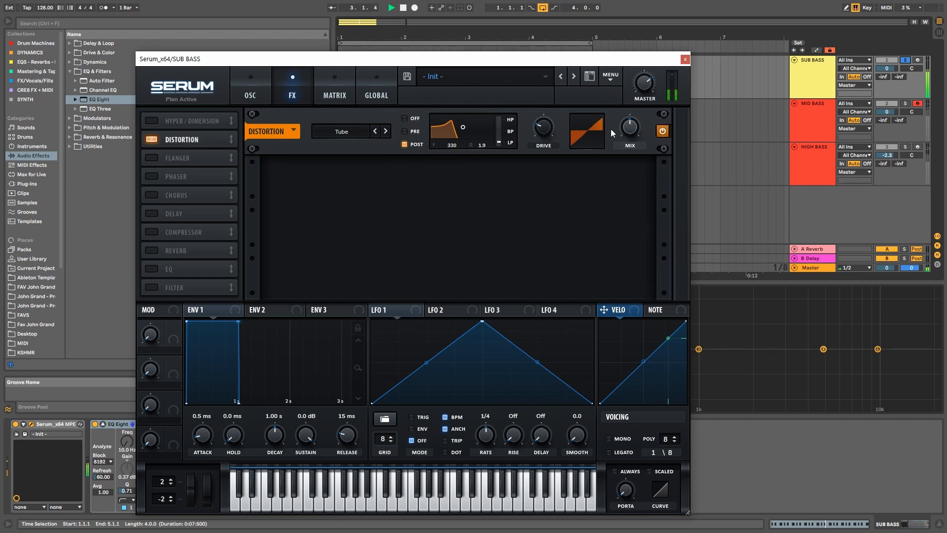
{"action": "left_click_drag", "start_coordinate": [547, 121], "coordinate": [560, 61]}
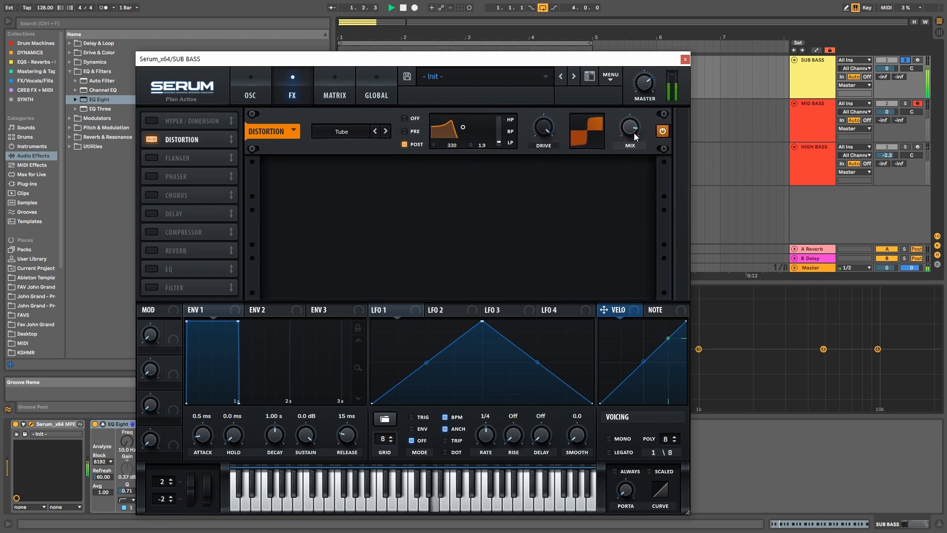
Step: Compare the distorted sub in the full mix and soloed, with the Distortion effect off and on
{"action": "left_click", "coordinate": [906, 61]}
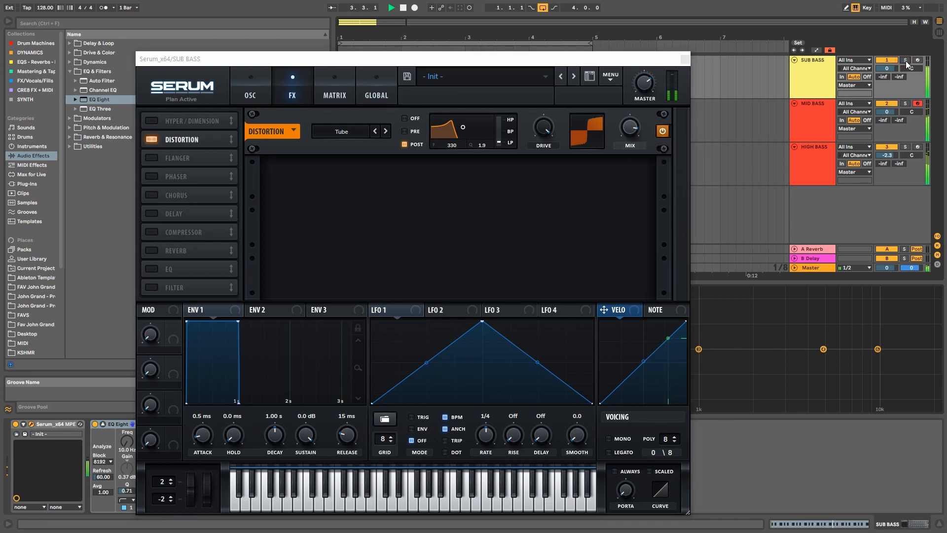
{"action": "left_click", "coordinate": [905, 60]}
{"action": "left_click", "coordinate": [149, 139]}
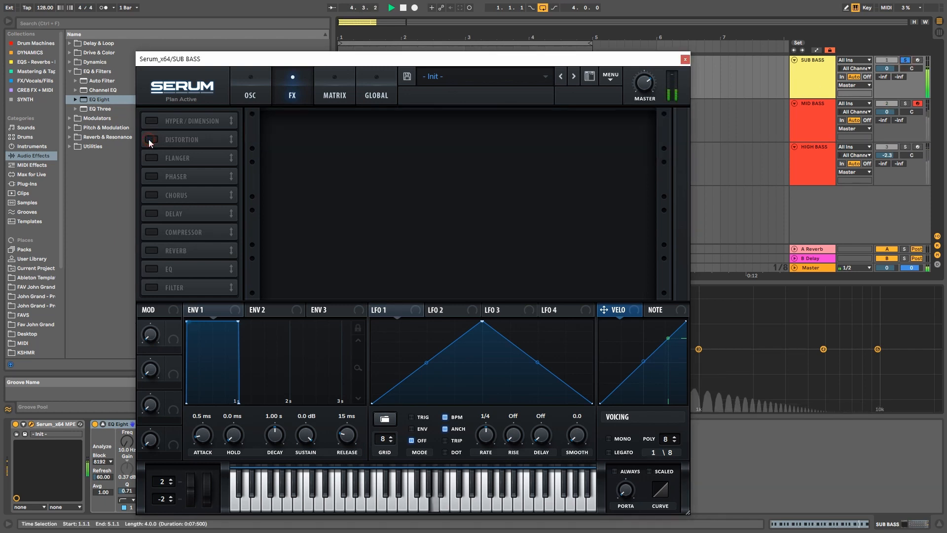
{"action": "left_click", "coordinate": [149, 139]}
{"action": "key", "text": "space"}
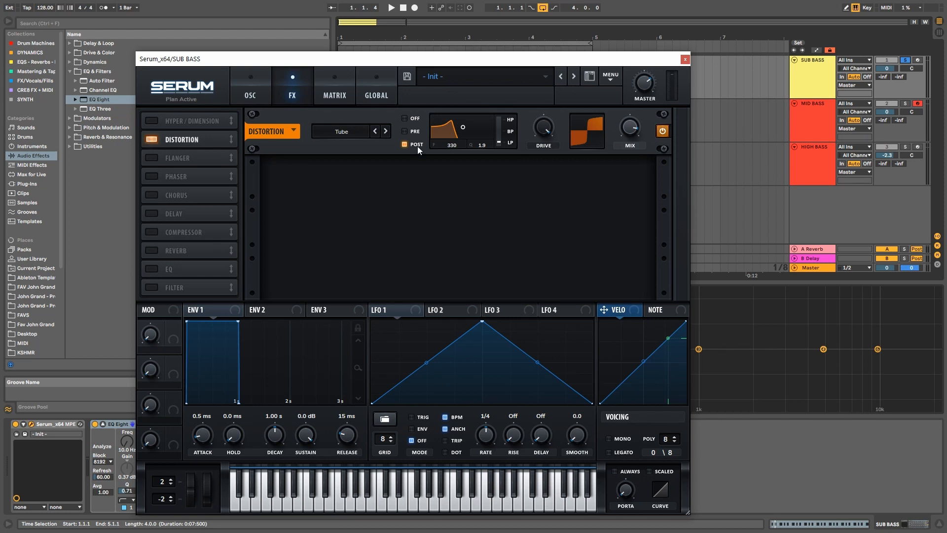
Step: Audition the distortion types during playback, choose Zero-Square, and adjust its drive
{"action": "key", "text": "space"}
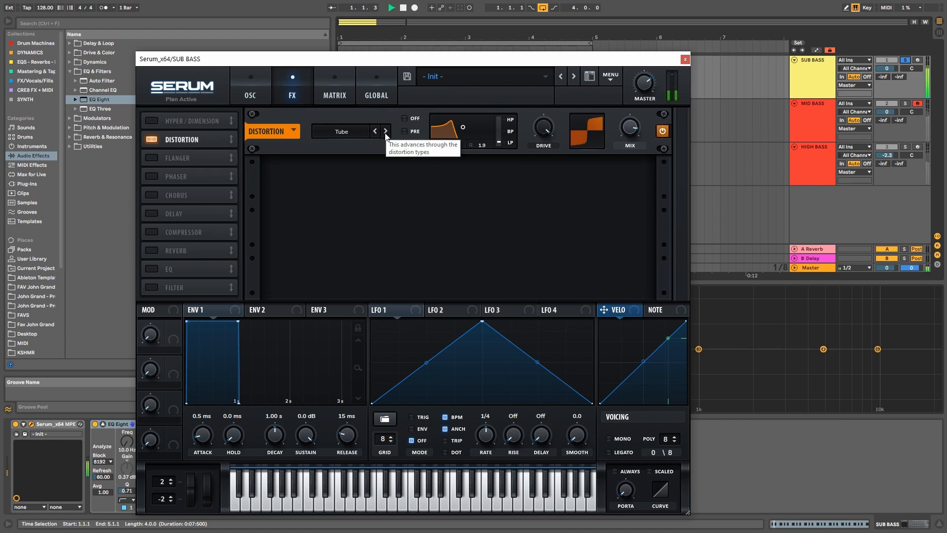
{"action": "left_click", "coordinate": [385, 132]}
{"action": "left_click", "coordinate": [386, 131]}
{"action": "left_click", "coordinate": [385, 131]}
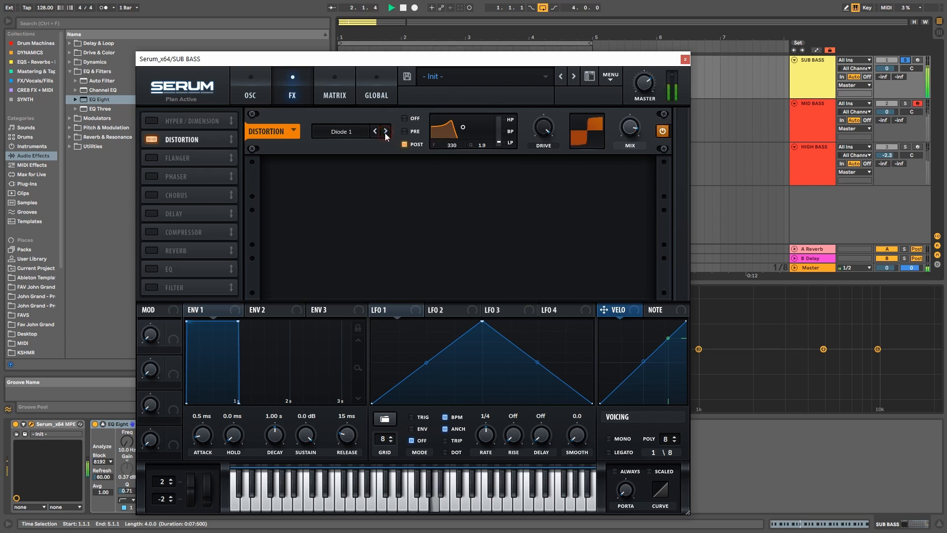
{"action": "left_click", "coordinate": [385, 131]}
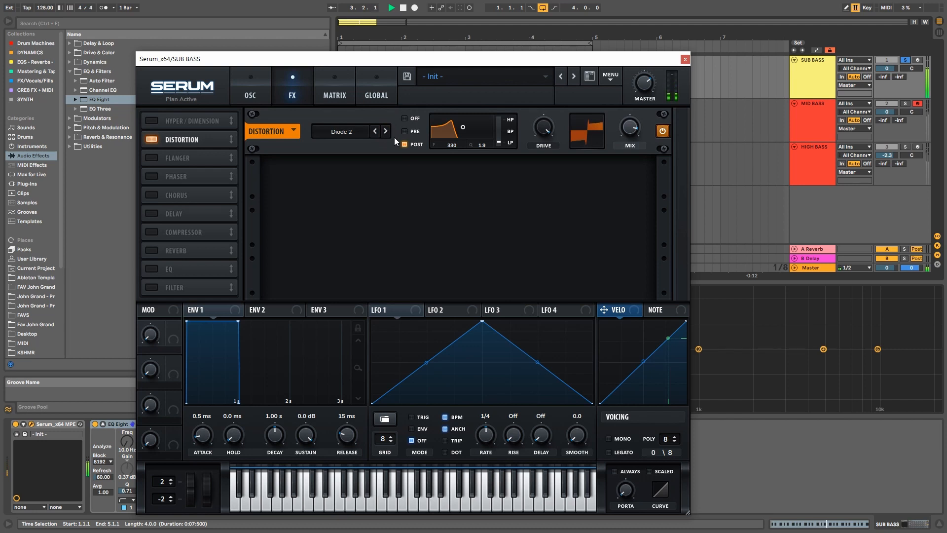
{"action": "left_click", "coordinate": [386, 131]}
{"action": "left_click", "coordinate": [386, 132]}
{"action": "left_click", "coordinate": [386, 132]}
{"action": "left_click_drag", "start_coordinate": [543, 127], "coordinate": [536, 145]}
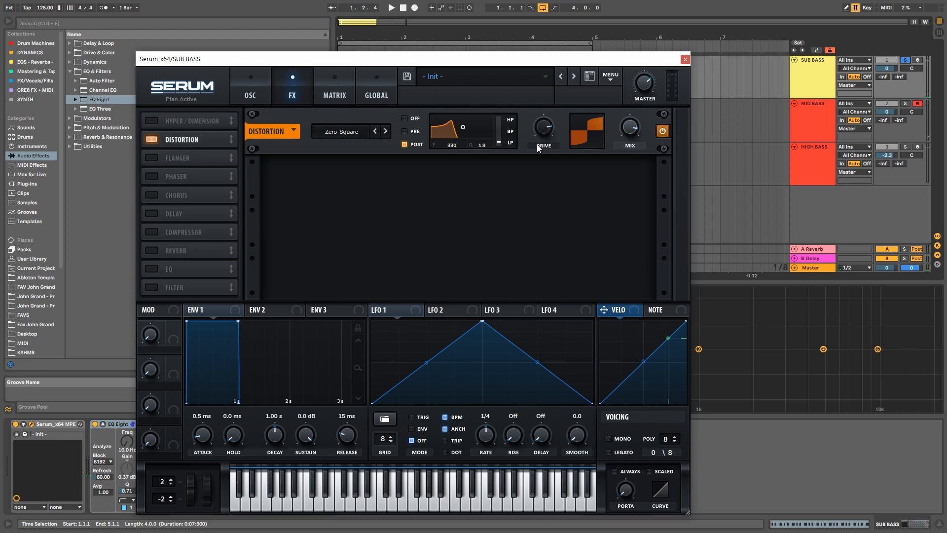
Step: Set the unison width of both oscillators to 0 in Serum's global settings and return to the oscillator view
{"action": "left_click", "coordinate": [372, 97]}
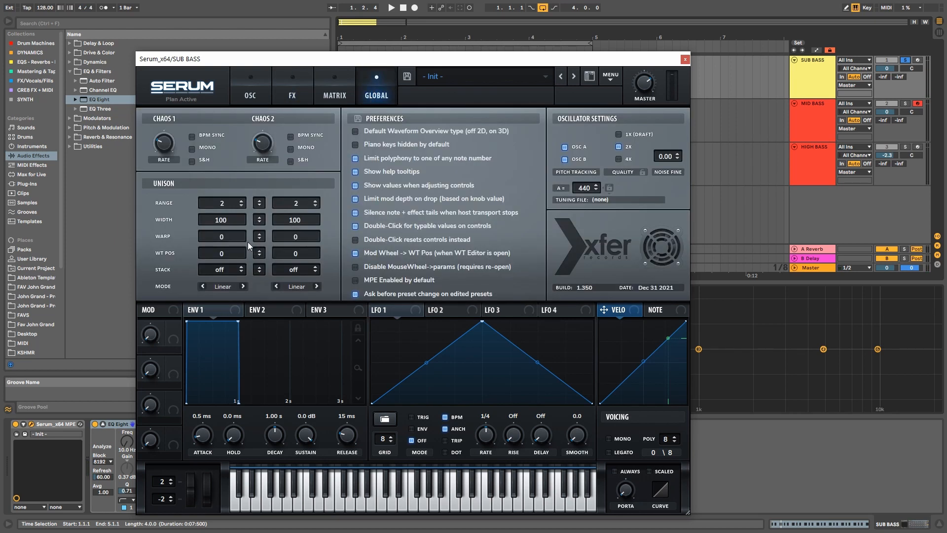
{"action": "left_click_drag", "start_coordinate": [260, 223], "coordinate": [252, 331]}
{"action": "left_click", "coordinate": [251, 94]}
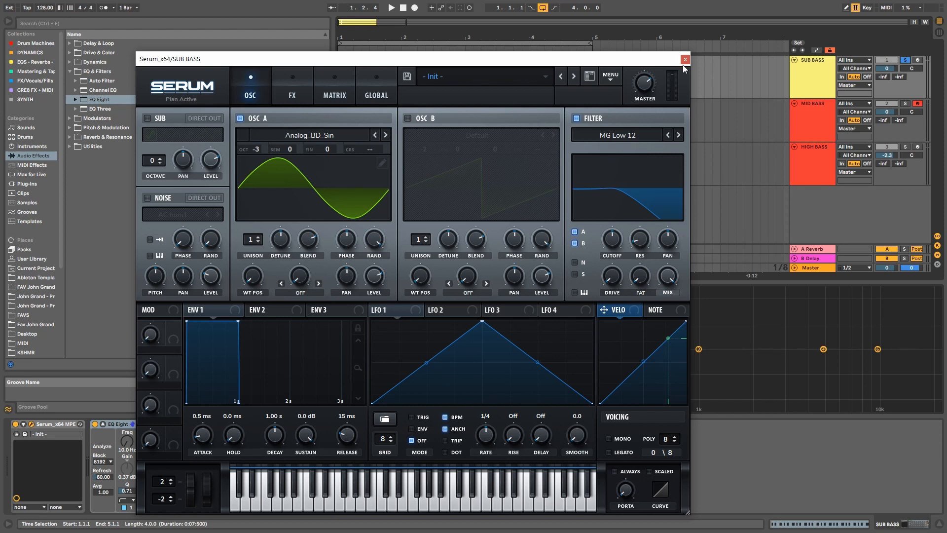
{"action": "left_click", "coordinate": [377, 91]}
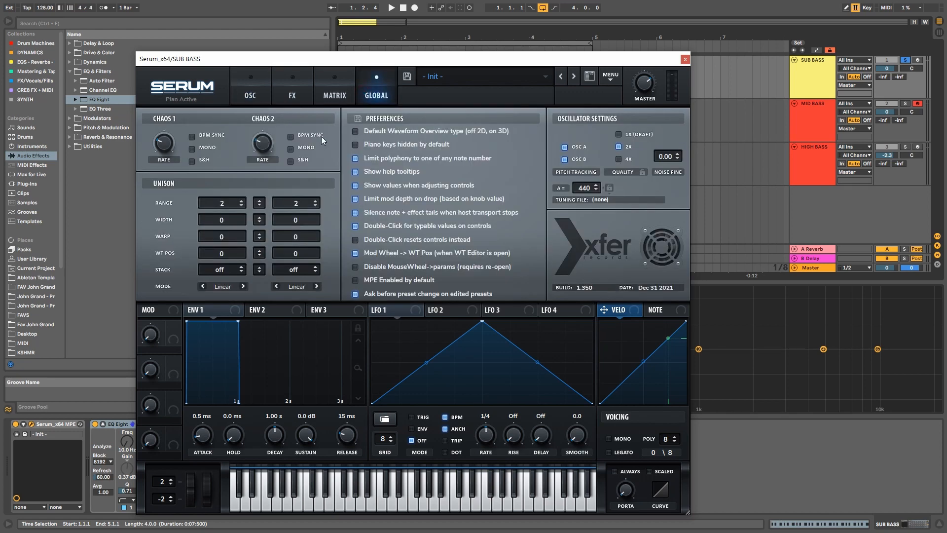
{"action": "left_click", "coordinate": [250, 93]}
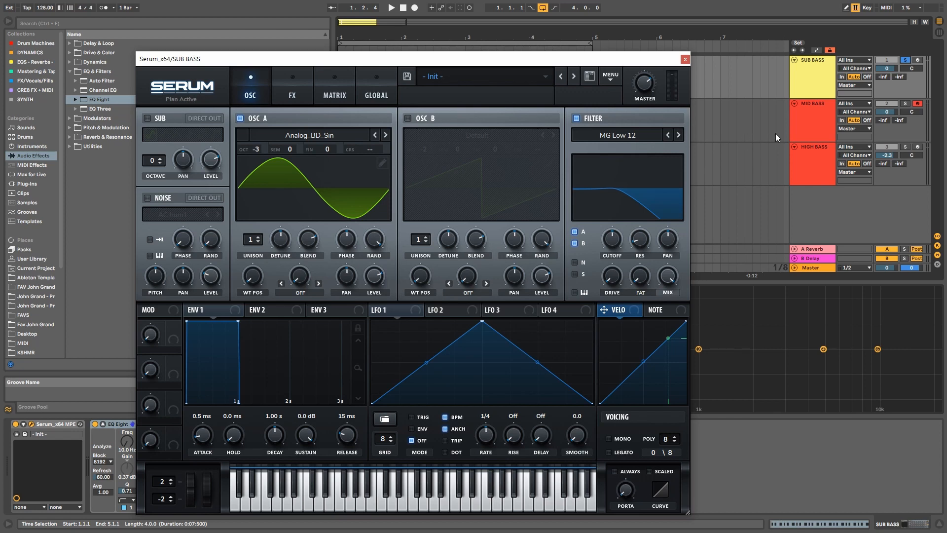
Step: Review the device chains of the MID BASS and HIGH BASS tracks, and return to SUB BASS
{"action": "left_click", "coordinate": [803, 123]}
{"action": "left_click", "coordinate": [809, 156]}
{"action": "left_click", "coordinate": [810, 126]}
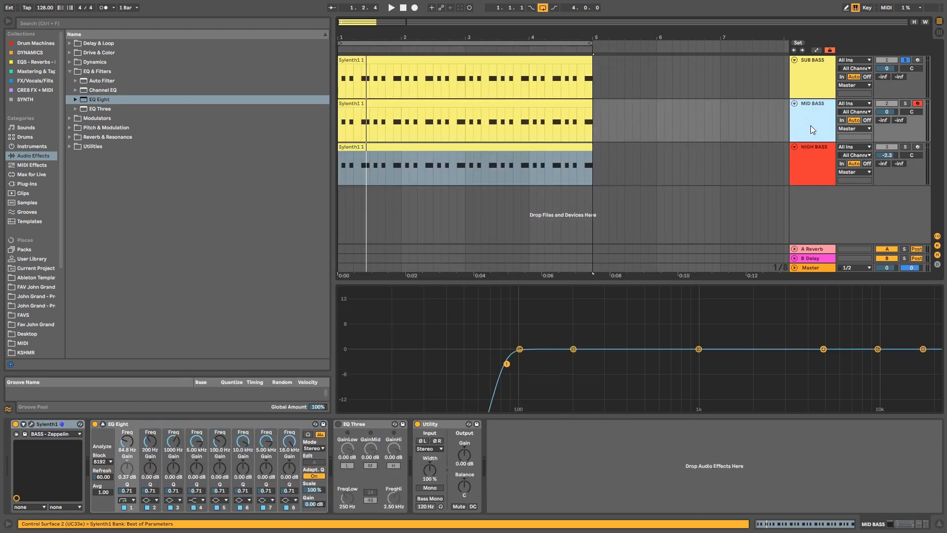
{"action": "left_click", "coordinate": [814, 176]}
{"action": "left_click", "coordinate": [808, 89]}
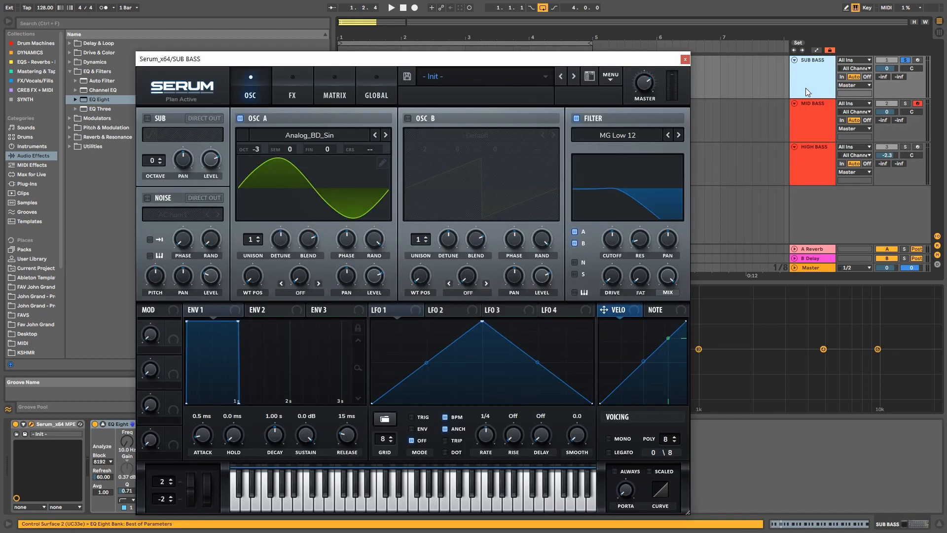